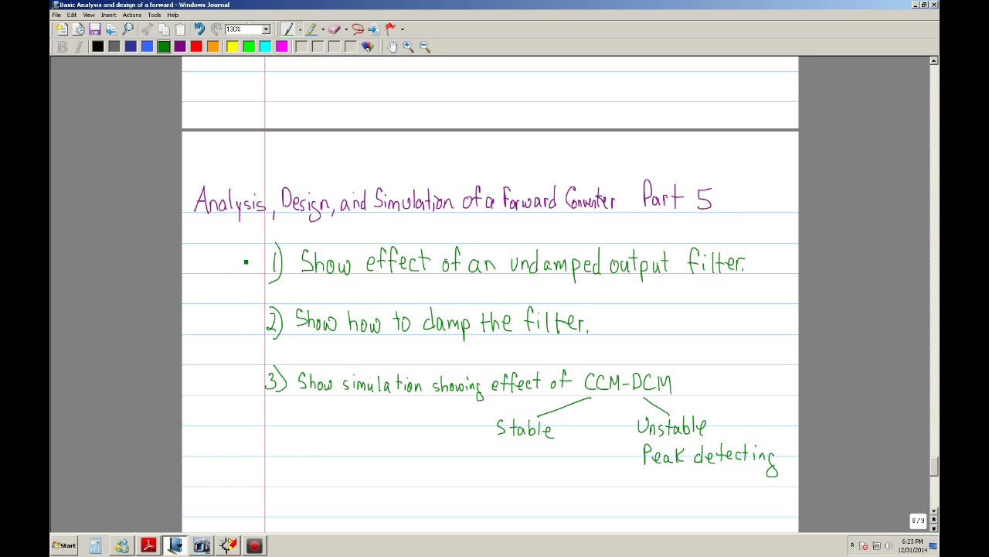
# Step: Check off Part 5 items 1–3, arrow the dash after 'filter', and start annotating CCM-DCM with 'what'
pyautogui.moveTo(242, 256); pyautogui.dragTo(259, 249)
pyautogui.moveTo(424, 239); pyautogui.dragTo(441, 231)
pyautogui.moveTo(242, 313); pyautogui.dragTo(261, 308)
pyautogui.moveTo(617, 315); pyautogui.dragTo(617, 325)
pyautogui.moveTo(242, 374); pyautogui.dragTo(259, 370)
pyautogui.moveTo(609, 354); pyautogui.dragTo(606, 360)
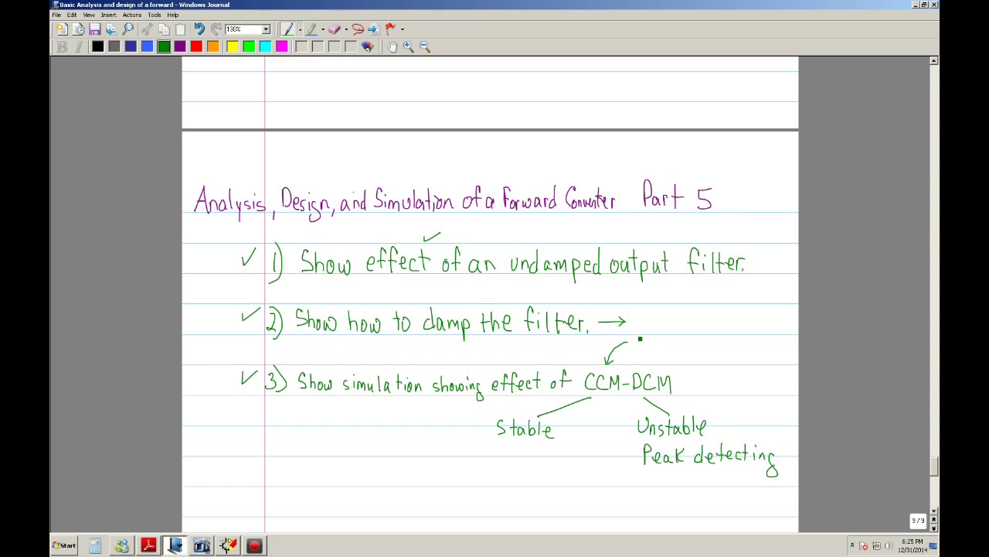
pyautogui.moveTo(643, 339)
pyautogui.mouseDown()
pyautogui.moveTo(675, 346)
pyautogui.moveTo(680, 338)
pyautogui.mouseUp()
# Step: Draw arrows from 'what' toward DCM, to 'Stable', and before 'Peak detecting'
pyautogui.moveTo(694, 349); pyautogui.dragTo(683, 354)
pyautogui.moveTo(536, 410); pyautogui.dragTo(539, 417)
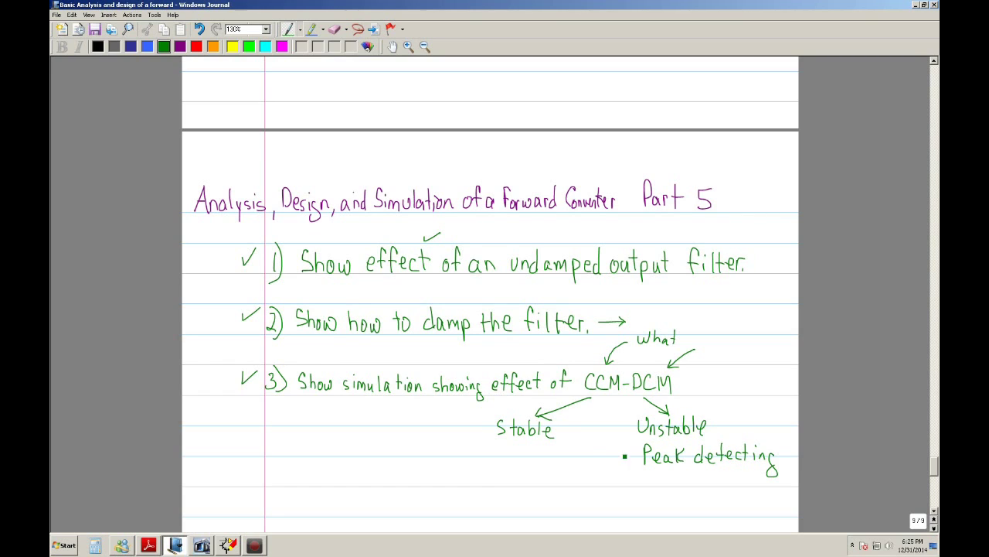
pyautogui.moveTo(619, 457)
pyautogui.mouseDown()
pyautogui.moveTo(629, 458)
pyautogui.moveTo(623, 463)
pyautogui.mouseUp()
# Step: Write '3.3 → DCM 3.3' below the list with a curved arrow to Stable, then return to page 4
pyautogui.moveTo(287, 469)
pyautogui.mouseDown()
pyautogui.moveTo(287, 482)
pyautogui.moveTo(313, 473)
pyautogui.moveTo(308, 483)
pyautogui.mouseUp()
pyautogui.click(301, 480)
pyautogui.moveTo(340, 469)
pyautogui.mouseDown()
pyautogui.moveTo(340, 481)
pyautogui.moveTo(431, 482)
pyautogui.mouseUp()
pyautogui.click(427, 483)
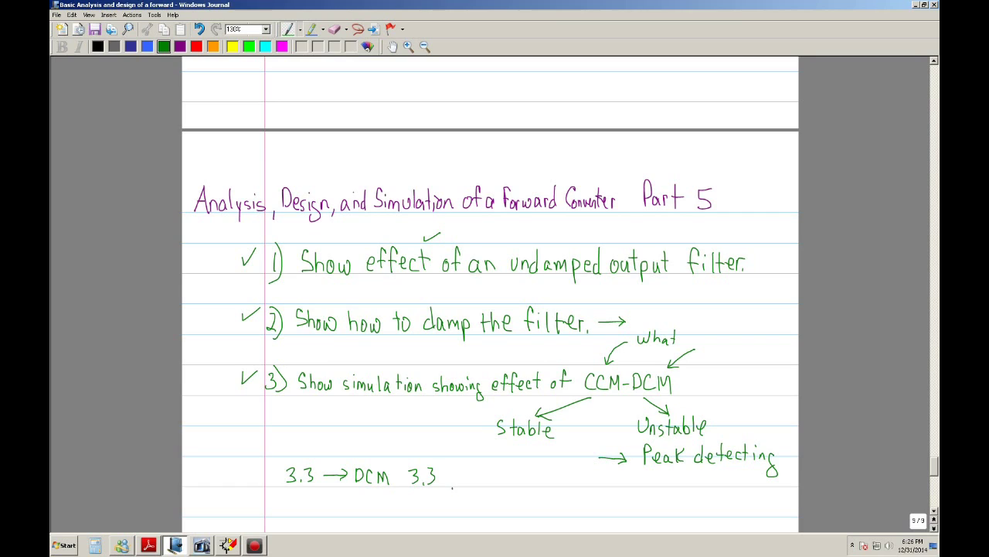
pyautogui.moveTo(462, 446); pyautogui.dragTo(473, 446)
pyautogui.moveTo(933, 470); pyautogui.dragTo(933, 241)
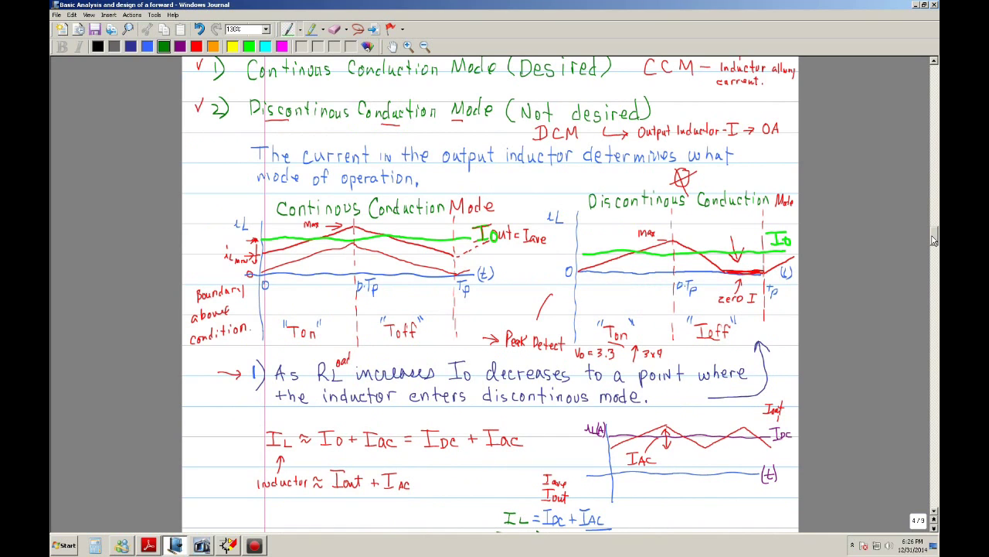
# Step: Scroll down to page 5, where the inductor calculation ends in L = 197 µH
pyautogui.moveTo(933, 240); pyautogui.dragTo(933, 256)
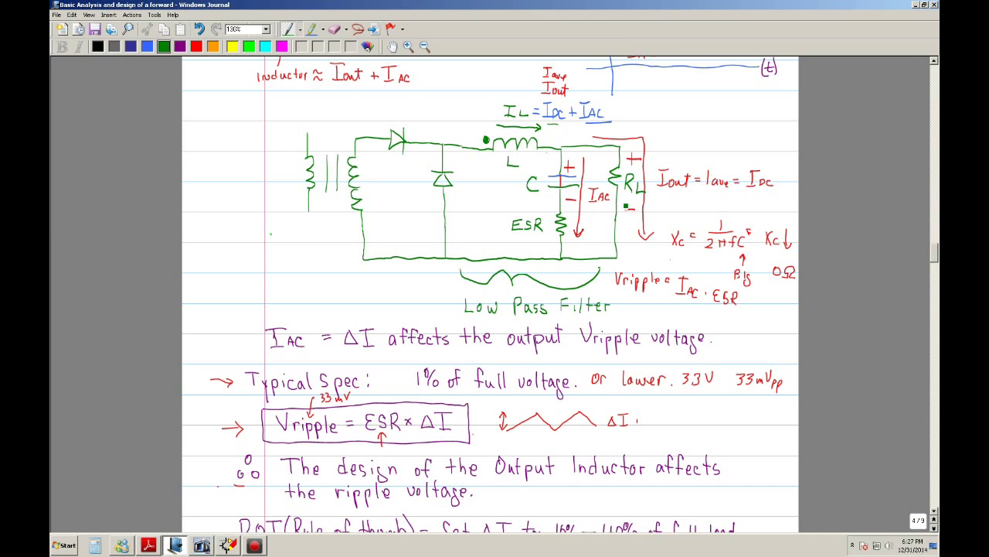
pyautogui.moveTo(934, 259); pyautogui.dragTo(907, 274)
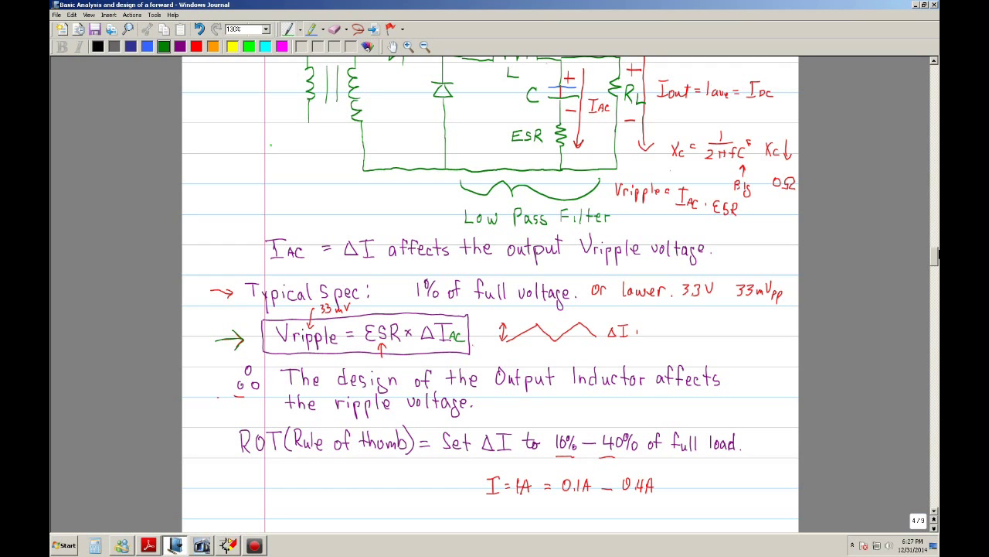
pyautogui.moveTo(934, 265); pyautogui.dragTo(931, 312)
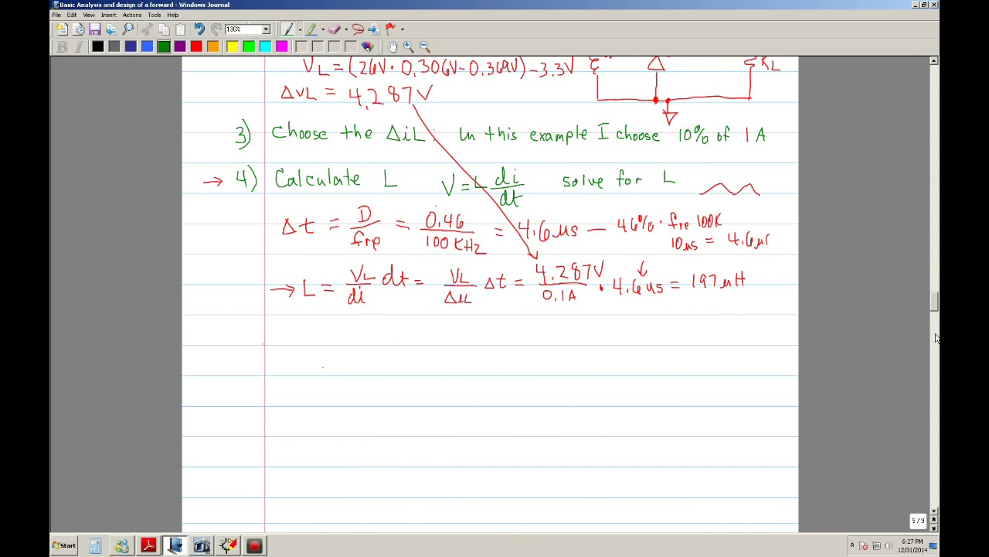
# Step: Scroll past the schematic and ripple plot pages back to the Part 5 outline, page 9 of 9
pyautogui.click(933, 343)
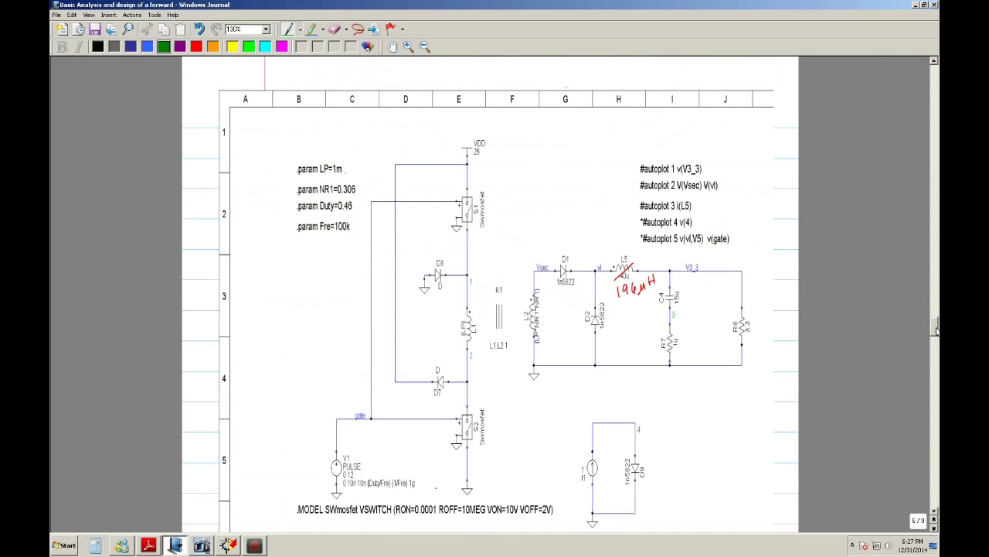
pyautogui.click(935, 348)
pyautogui.click(935, 352)
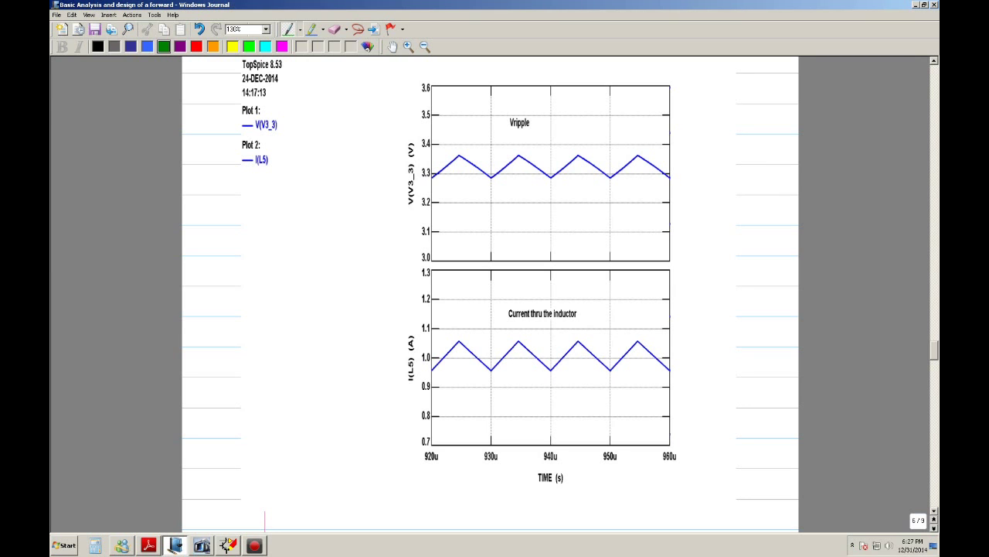
pyautogui.moveTo(934, 352); pyautogui.dragTo(930, 464)
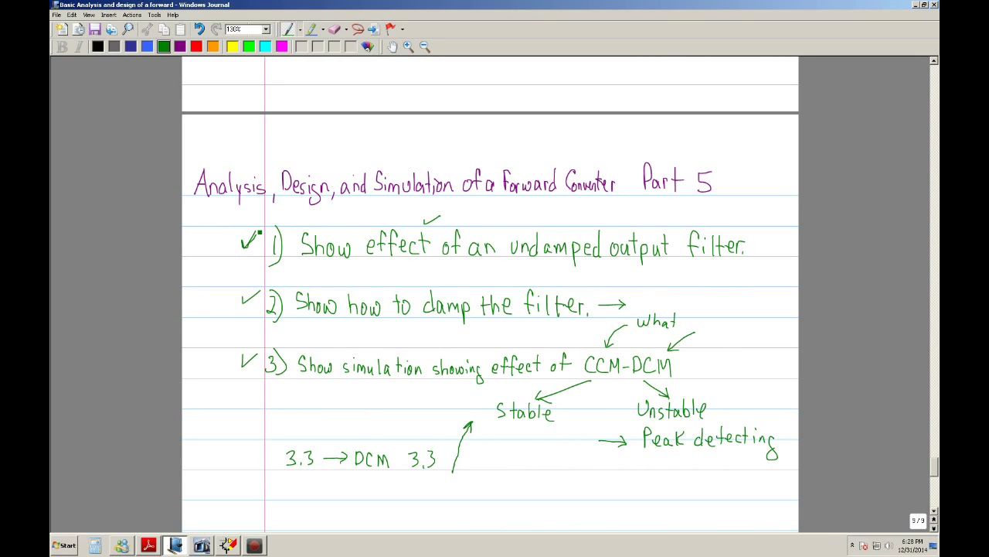
# Step: Bring the TopSpice Schematic window showing forward example.sch to the front
pyautogui.click(226, 546)
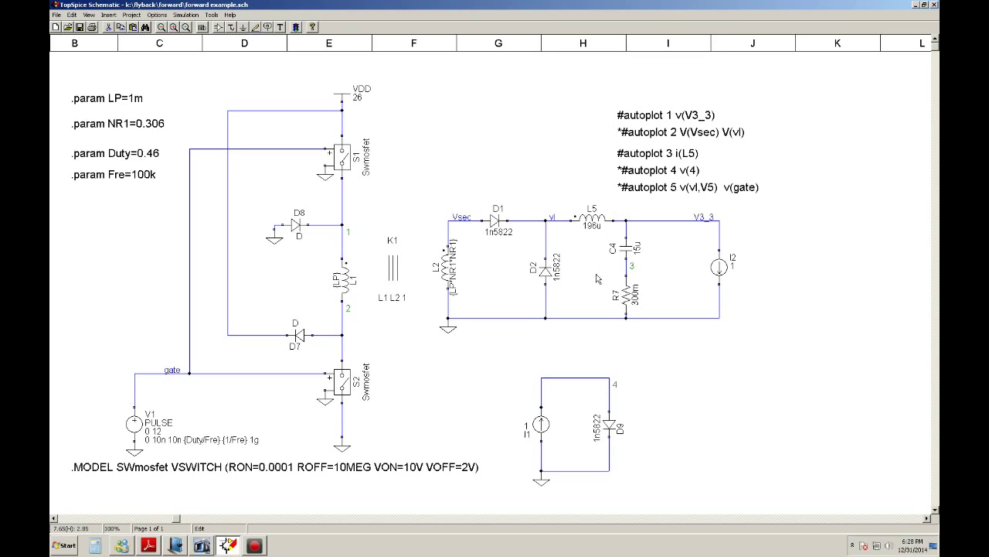
# Step: Run the transient simulation and place an 'ESR' text label beside resistor R7
pyautogui.click(297, 29)
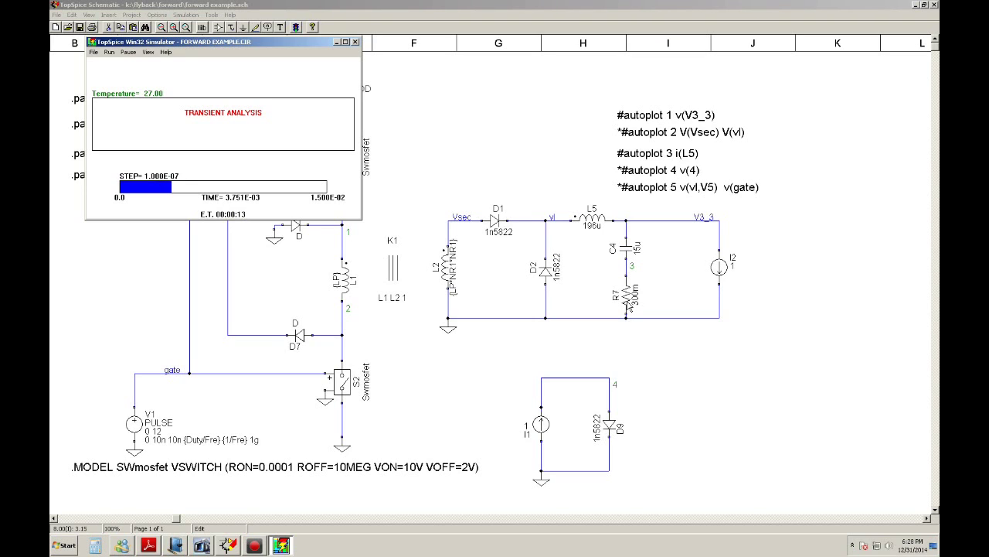
pyautogui.click(280, 27)
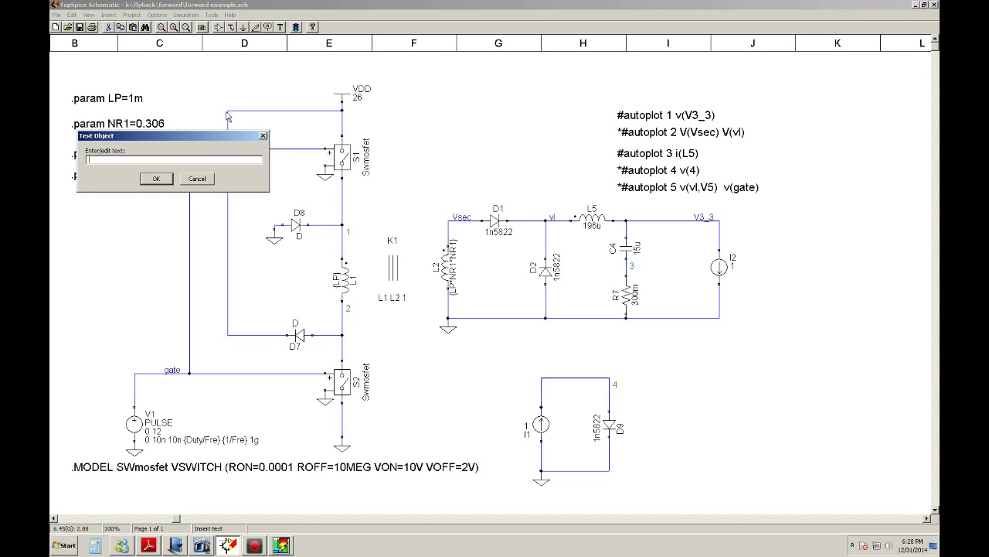
pyautogui.write('ESR')
pyautogui.press('Return')
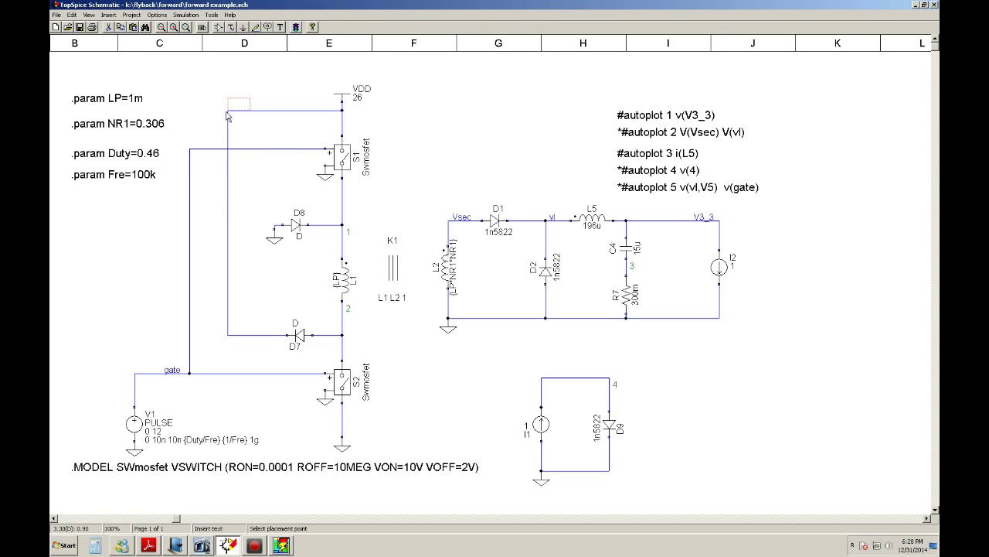
pyautogui.click(639, 307)
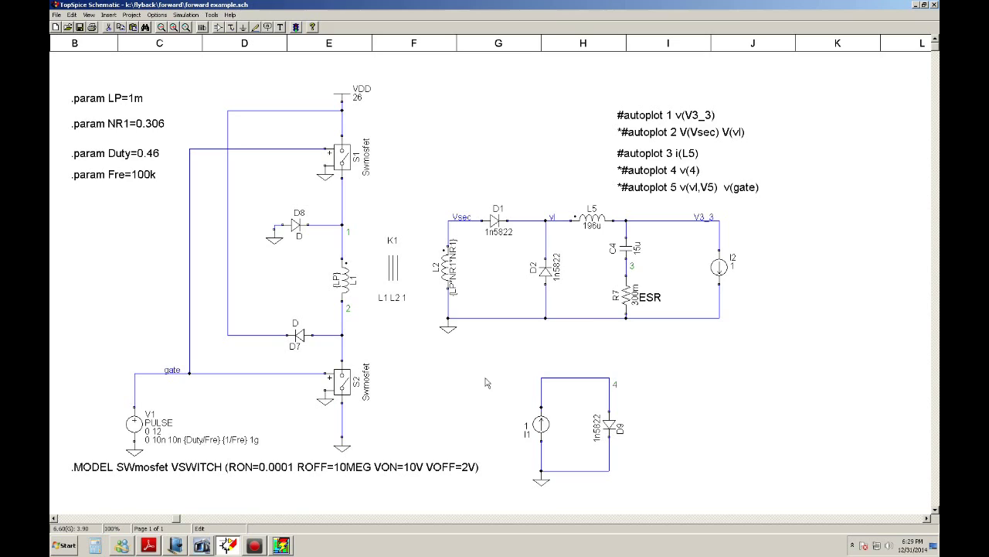
# Step: Zoom into the I(L5) ripple and place delta cursors on its valley and next peak
pyautogui.click(283, 545)
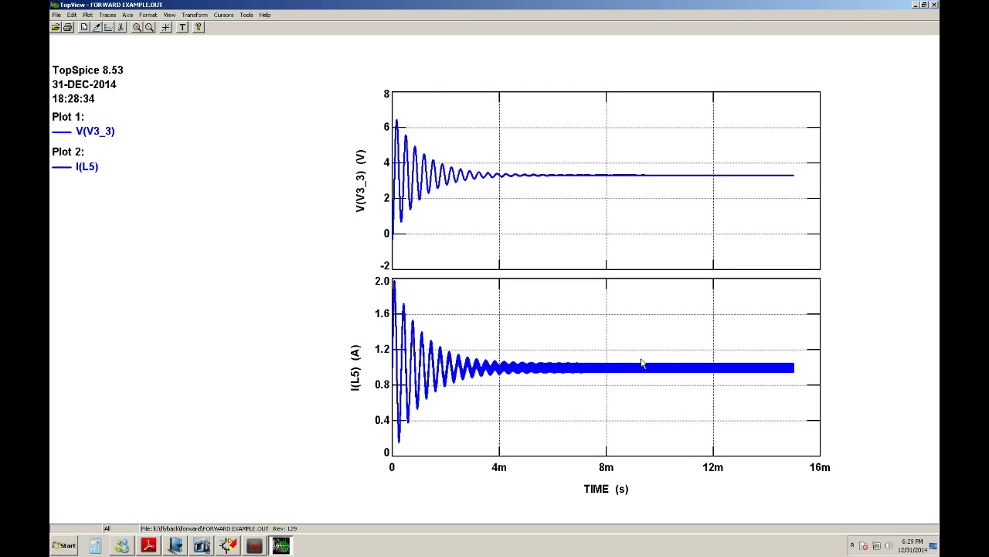
pyautogui.moveTo(645, 375); pyautogui.dragTo(646, 376)
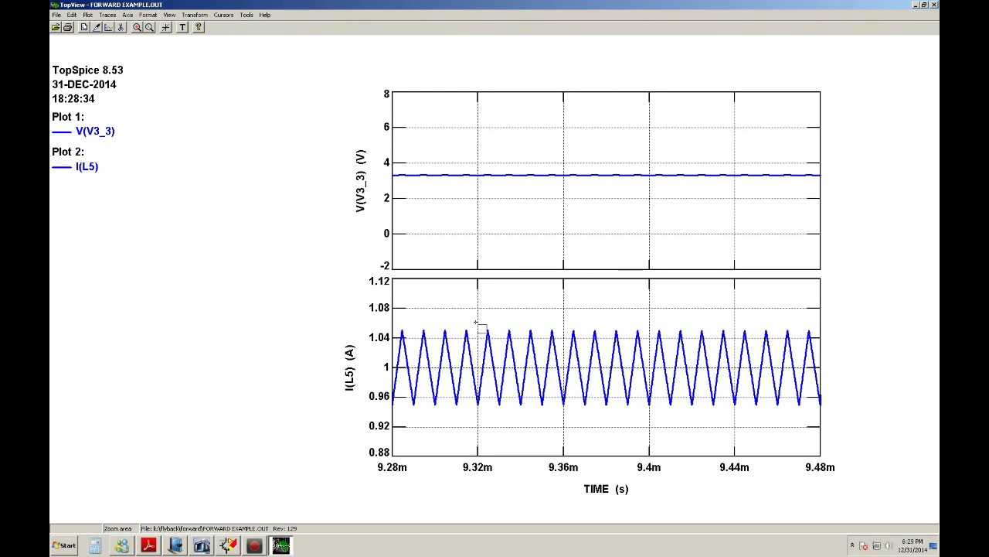
pyautogui.moveTo(484, 318); pyautogui.dragTo(592, 414)
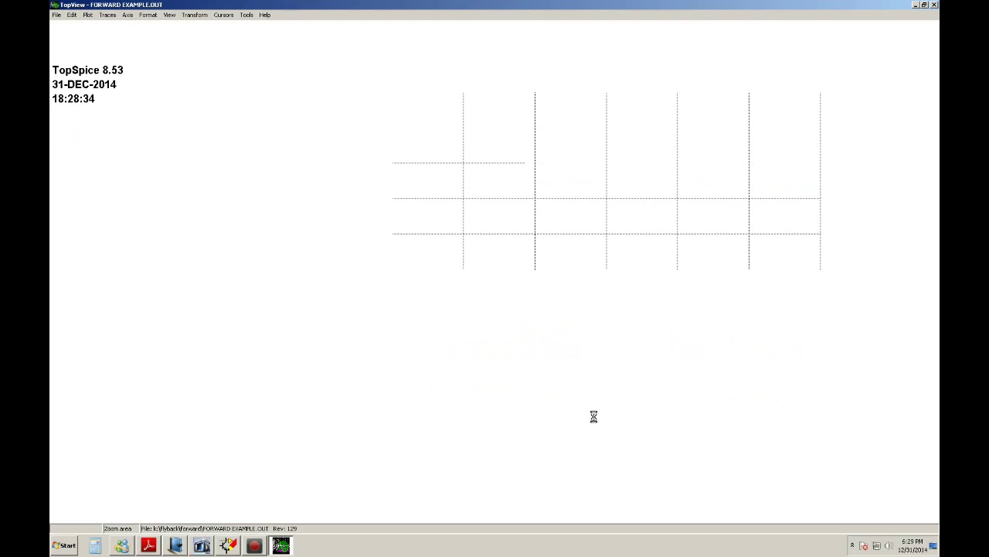
pyautogui.click(221, 15)
pyautogui.click(180, 93)
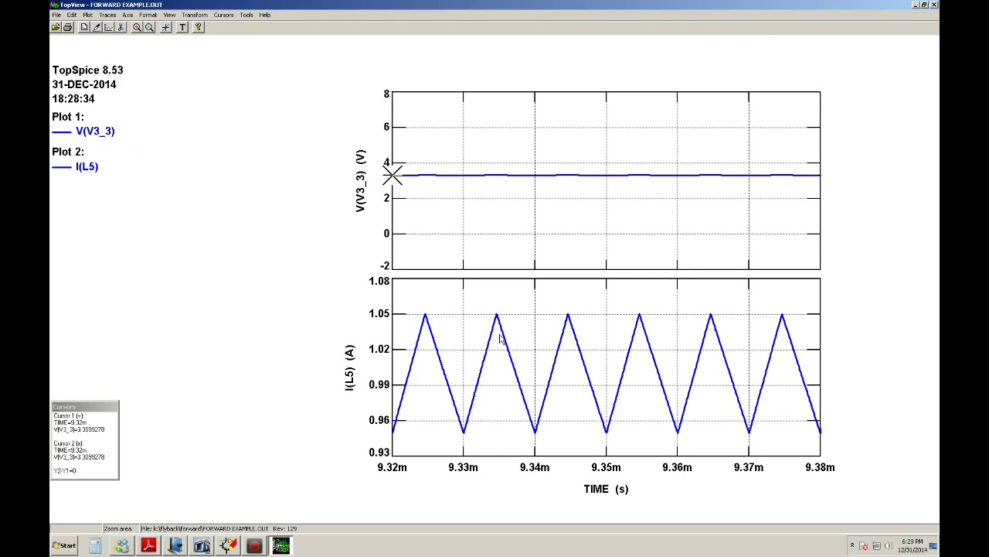
pyautogui.click(536, 438)
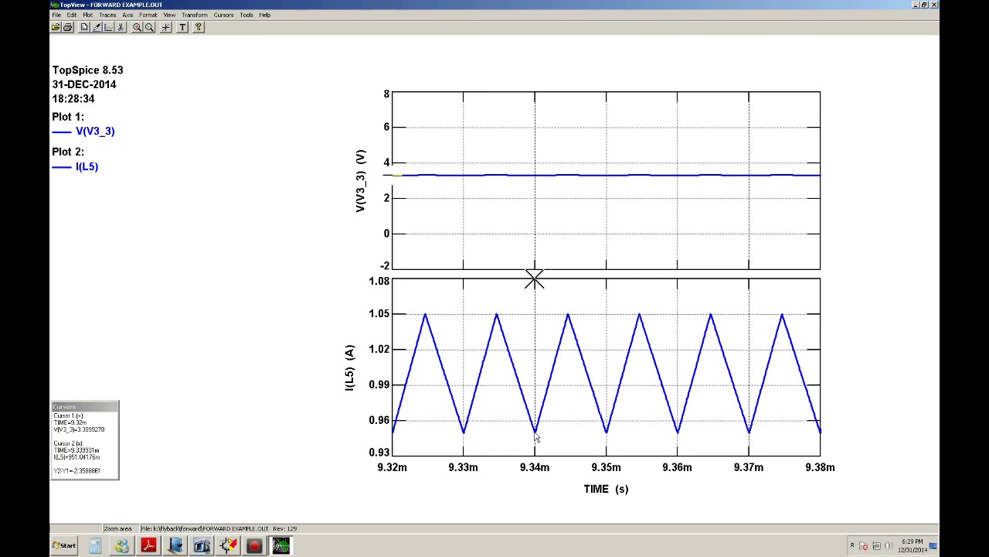
pyautogui.press('Up')
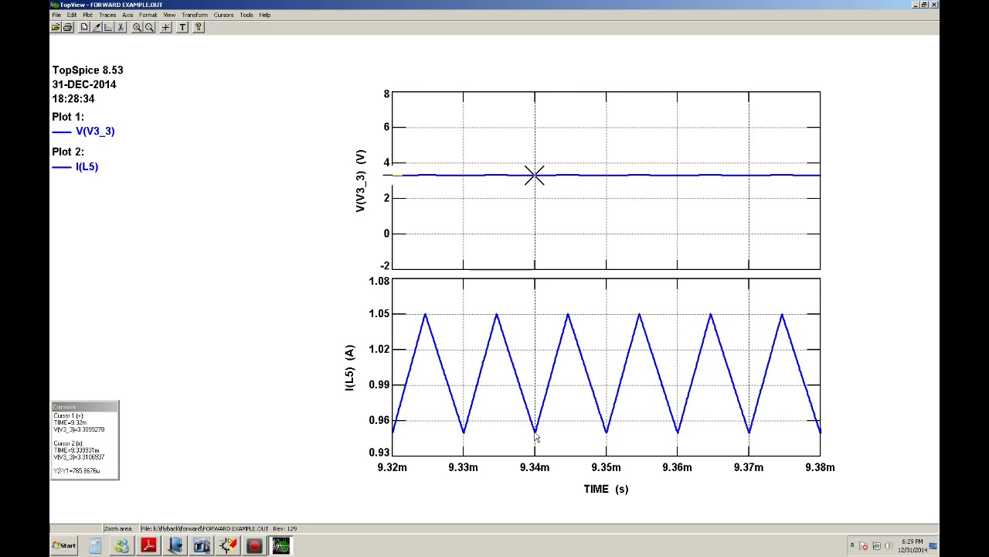
pyautogui.press('Down')
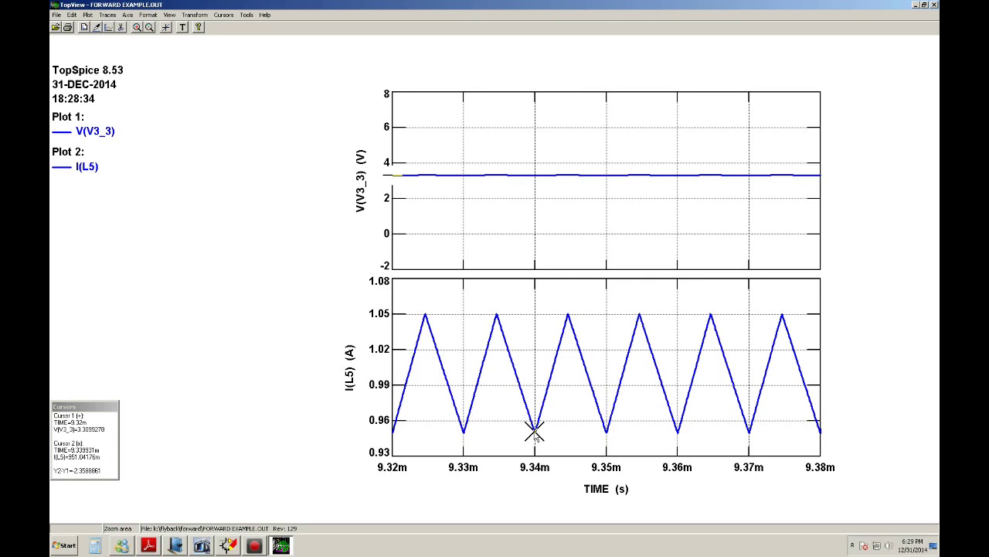
pyautogui.click(535, 437)
pyautogui.click(565, 396)
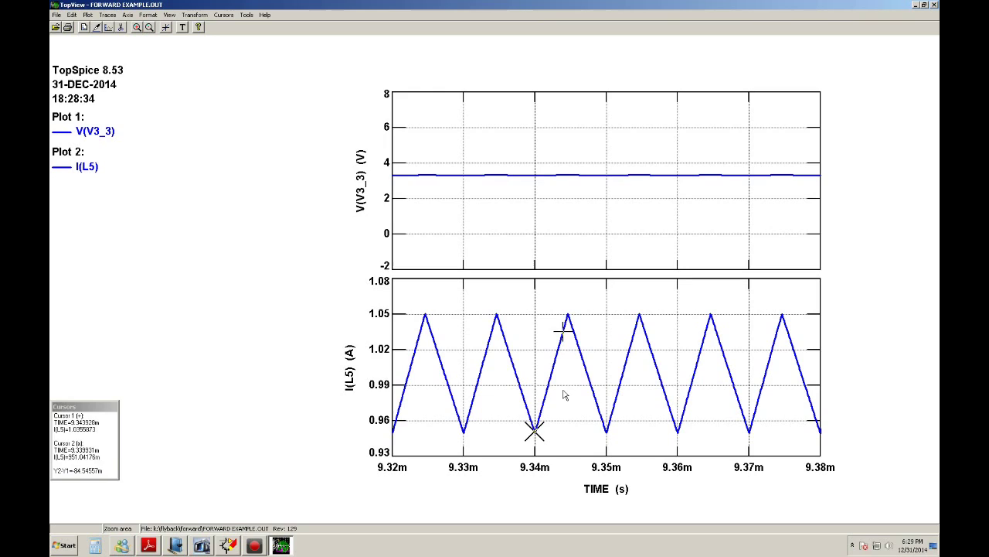
pyautogui.click(569, 385)
pyautogui.click(569, 382)
# Step: Measure the V(V3_3) ripple between trough near 9.32m and peak, then show the full time range
pyautogui.moveTo(388, 169)
pyautogui.mouseDown()
pyautogui.moveTo(819, 194)
pyautogui.moveTo(822, 184)
pyautogui.mouseUp()
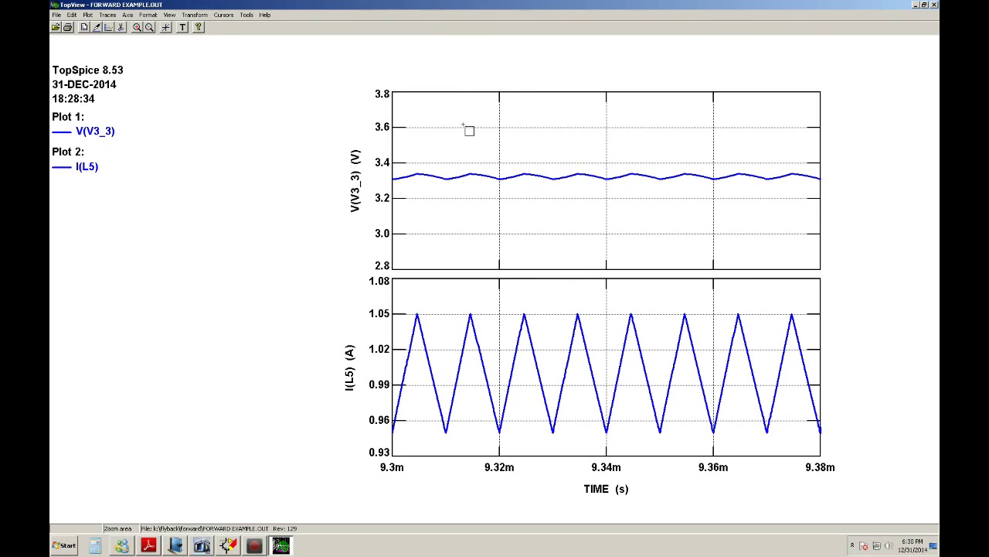
pyautogui.moveTo(392, 169)
pyautogui.mouseDown()
pyautogui.moveTo(642, 208)
pyautogui.moveTo(822, 187)
pyautogui.mouseUp()
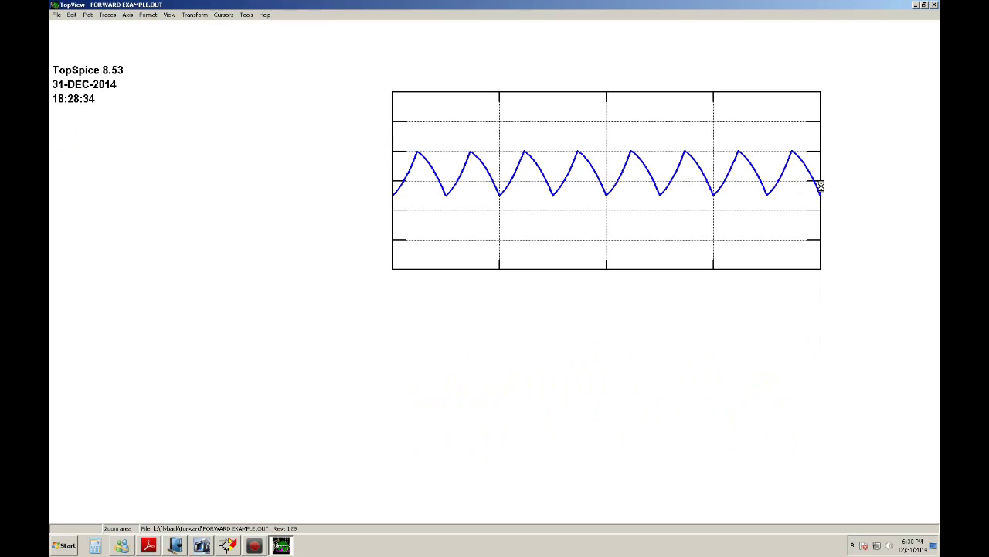
pyautogui.click(224, 16)
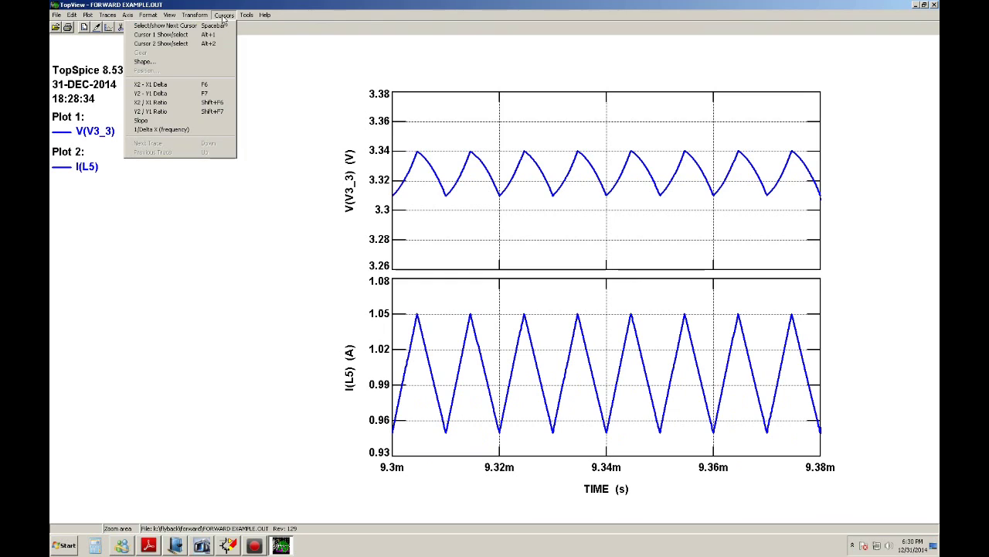
pyautogui.click(195, 93)
pyautogui.click(499, 197)
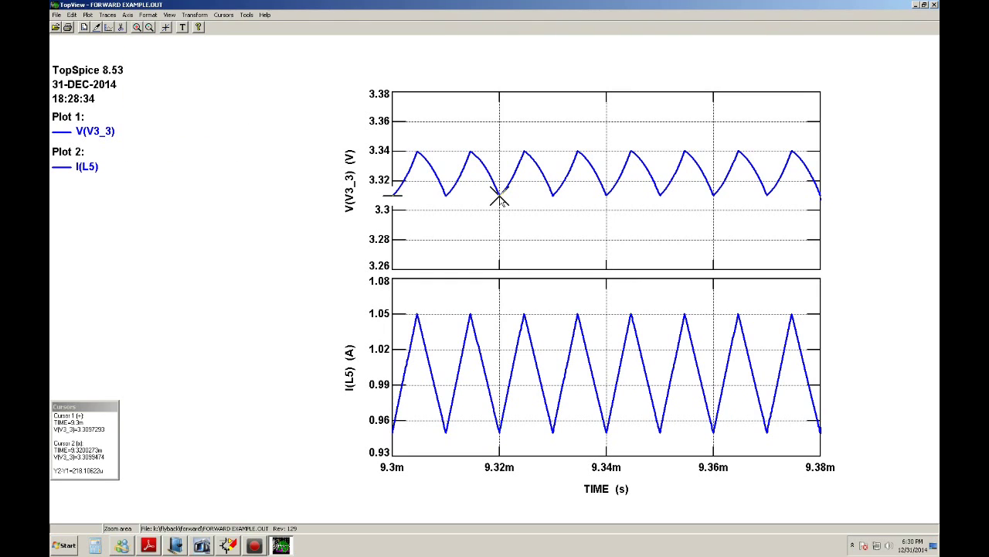
pyautogui.click(525, 171)
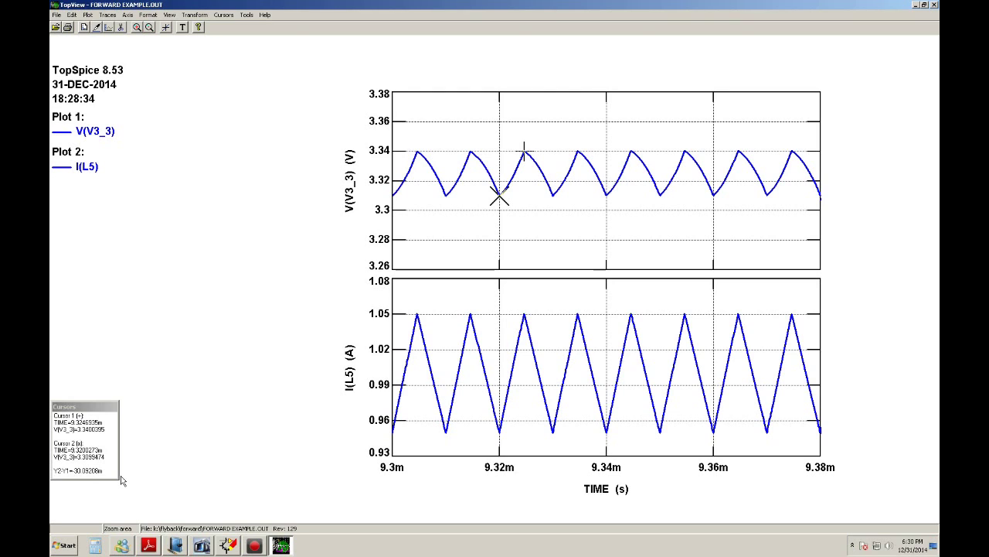
pyautogui.press('Home')
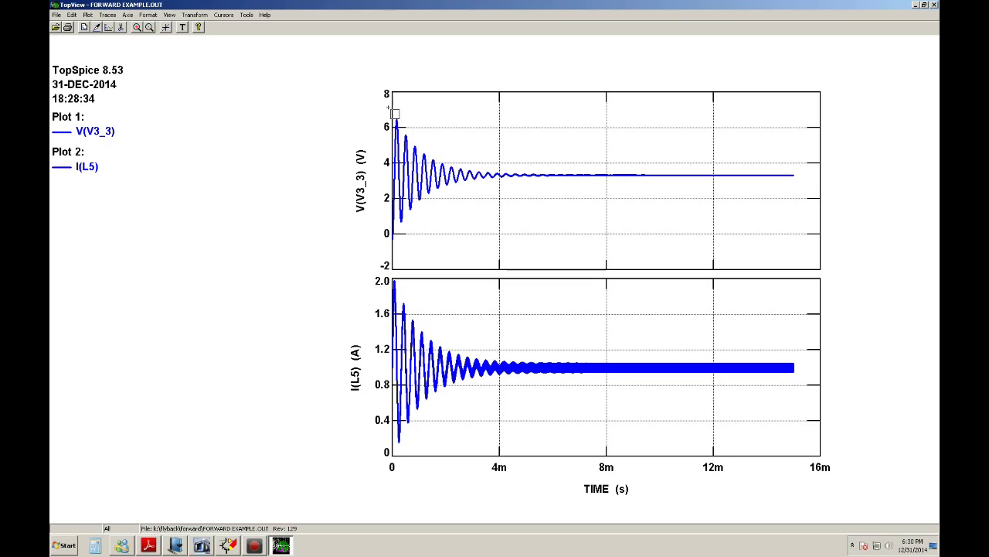
# Step: Zoom to the first 5 ms, read V(V3_3) ≈ 3.32 V at 4.34 ms, then switch to TopSpice Schematic
pyautogui.moveTo(380, 107); pyautogui.dragTo(523, 253)
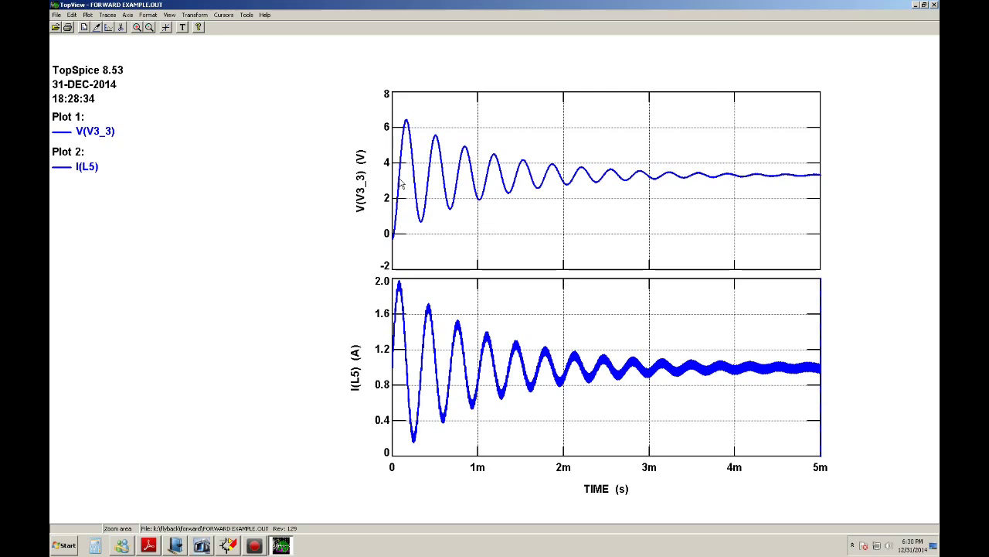
pyautogui.click(166, 28)
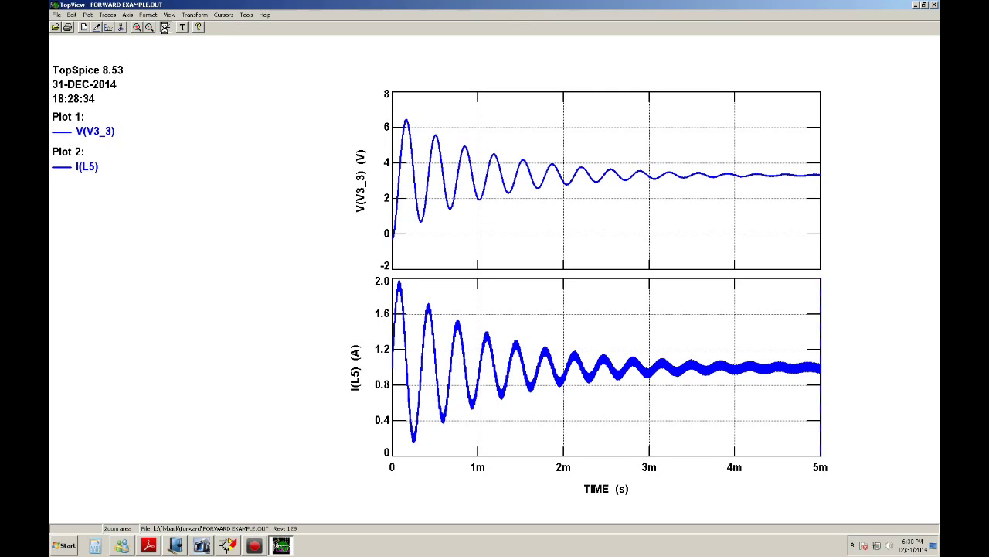
pyautogui.click(764, 177)
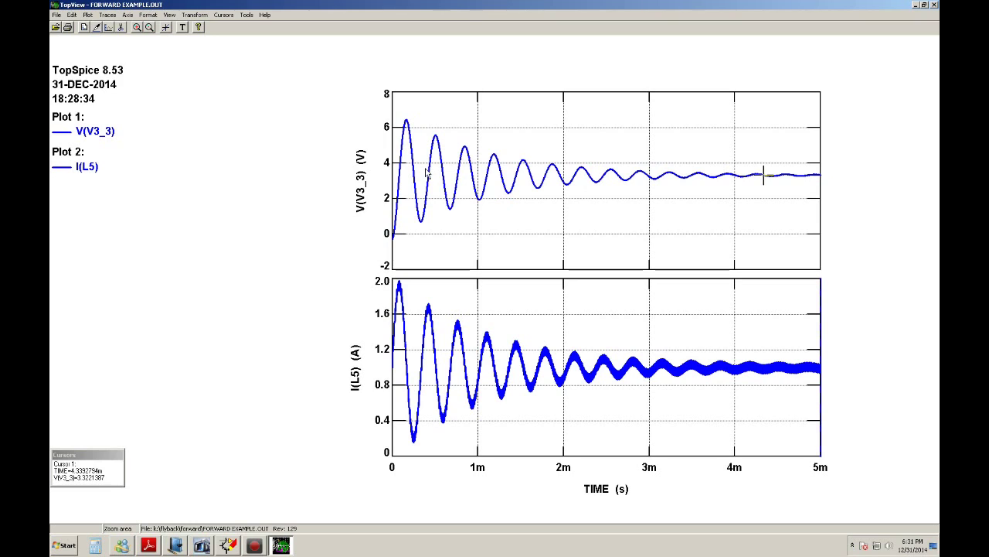
pyautogui.click(229, 547)
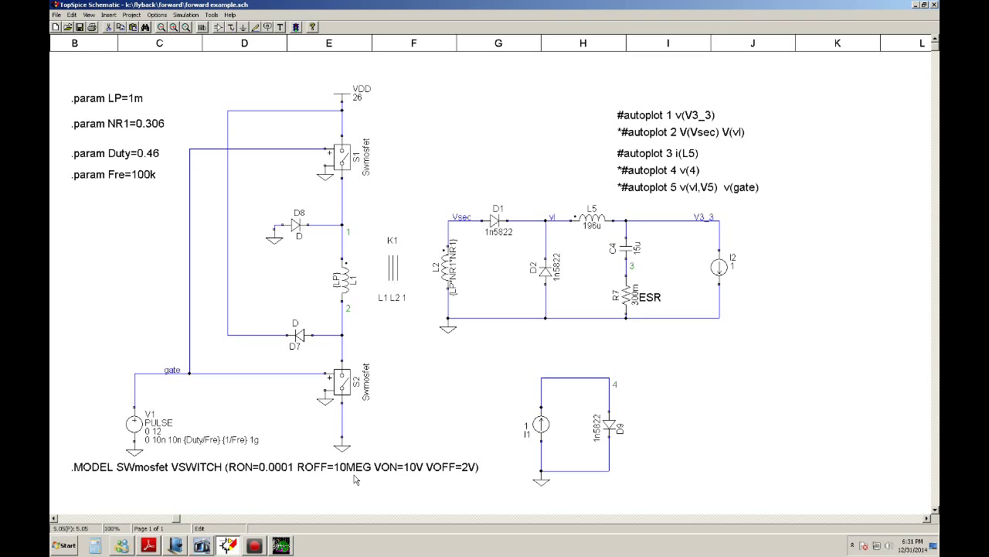
# Step: Switch through TopView and TopSpice Schematic to the Journal notes, scrolled below the '3.3 → DCM 3.3' note
pyautogui.click(282, 546)
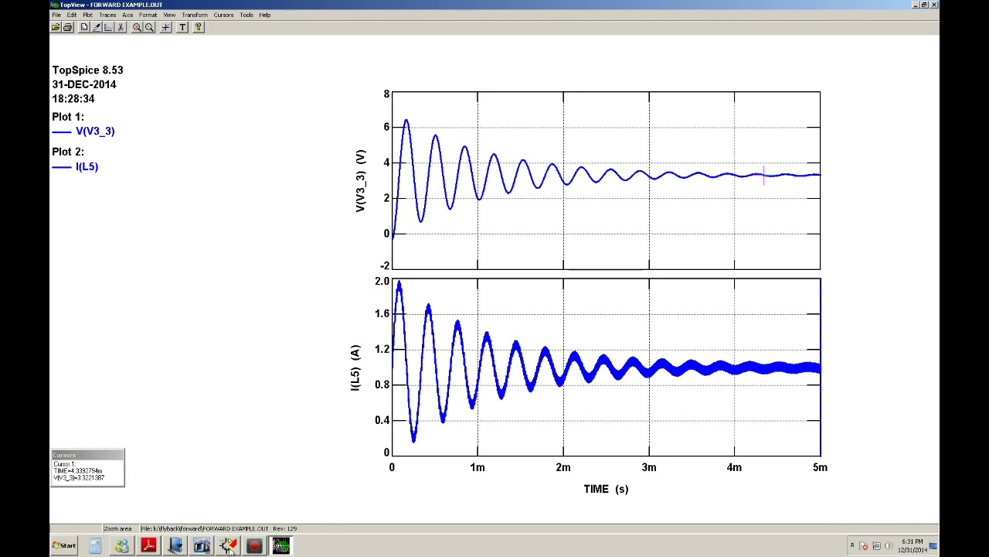
pyautogui.click(202, 546)
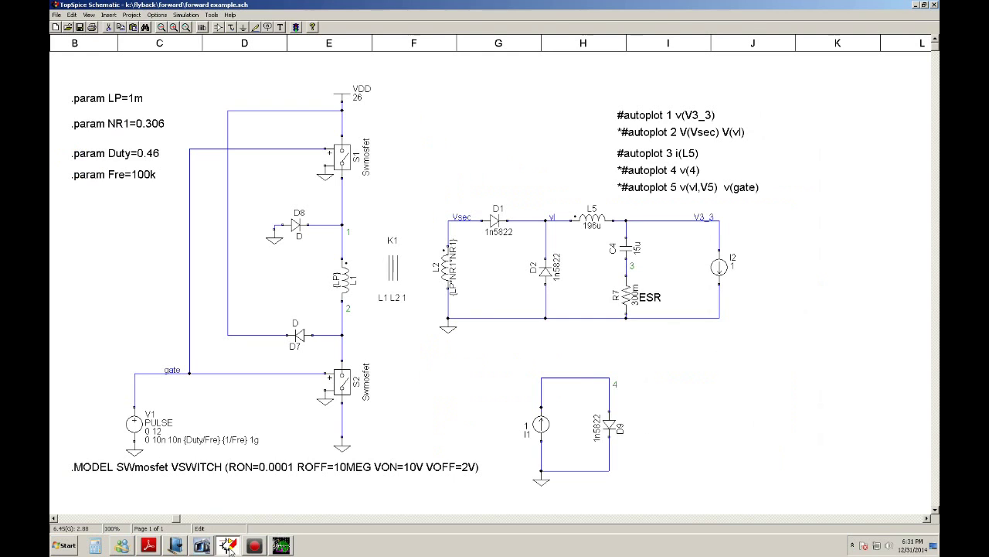
pyautogui.click(176, 546)
pyautogui.scroll(-5, 347, 546)
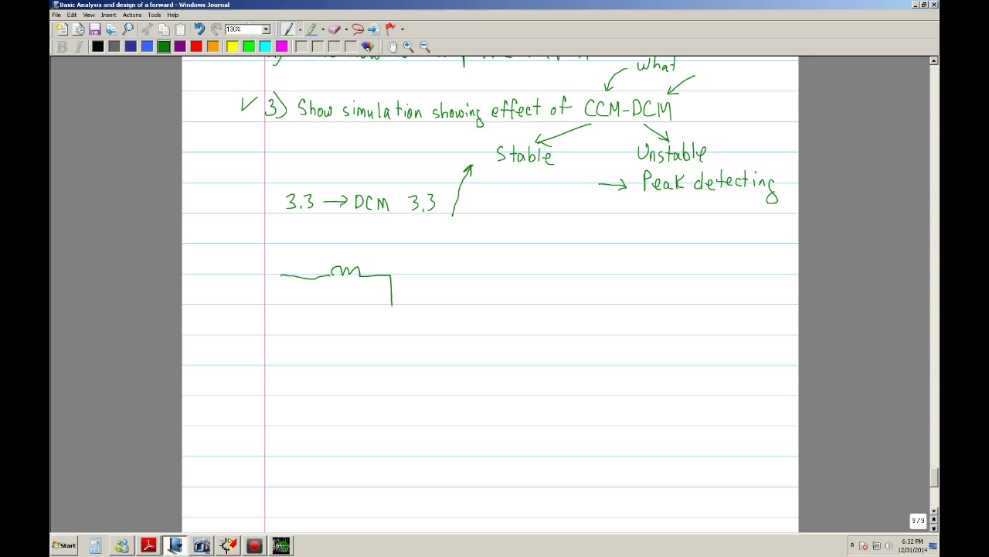
# Step: Sketch the LC output filter labelled 197uH, 15uF and 330mΩ
pyautogui.moveTo(379, 309); pyautogui.dragTo(408, 316)
pyautogui.moveTo(393, 382); pyautogui.dragTo(302, 392)
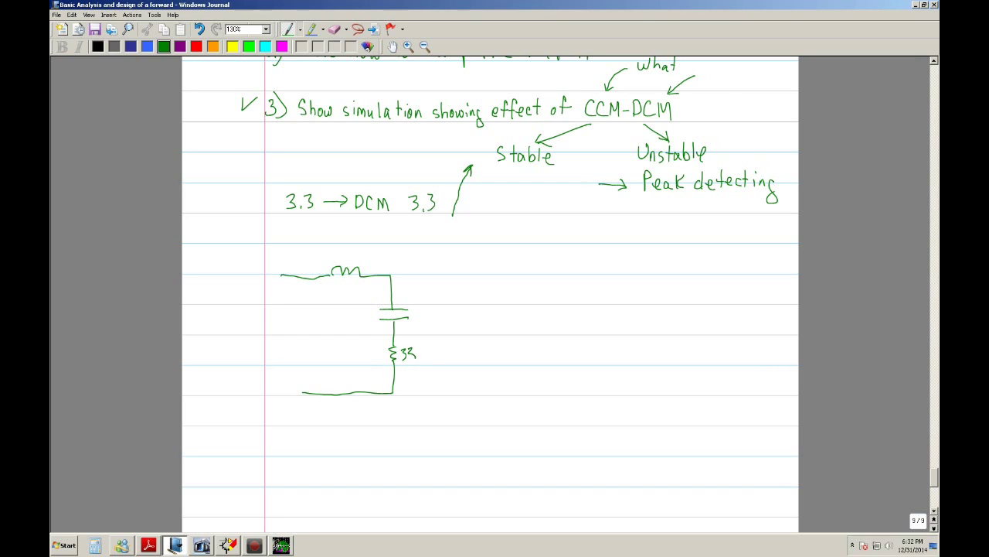
pyautogui.moveTo(418, 360); pyautogui.dragTo(422, 347)
pyautogui.moveTo(333, 247)
pyautogui.mouseDown()
pyautogui.moveTo(334, 255)
pyautogui.moveTo(380, 258)
pyautogui.mouseUp()
pyautogui.click(363, 256)
pyautogui.moveTo(418, 303); pyautogui.dragTo(419, 315)
pyautogui.moveTo(429, 304); pyautogui.dragTo(447, 316)
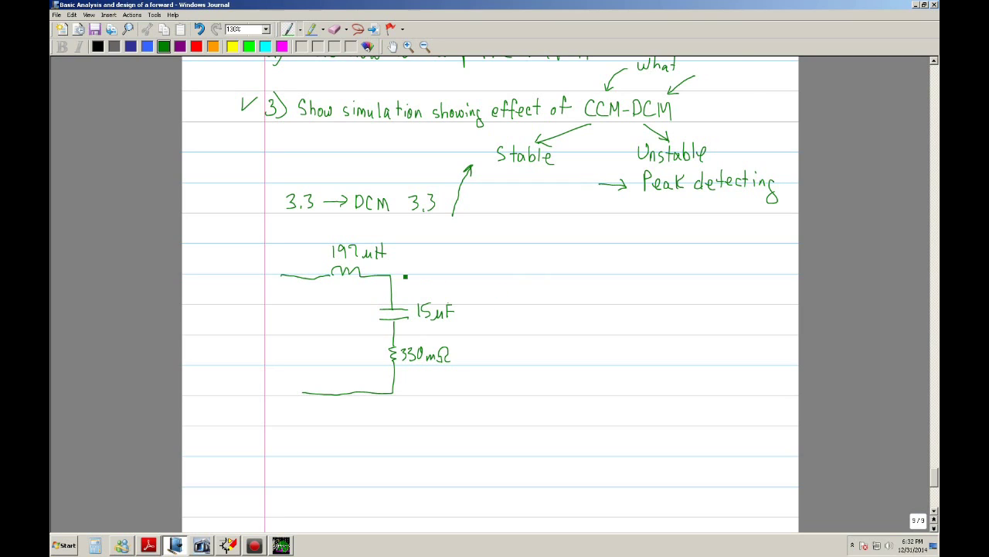
pyautogui.moveTo(424, 273); pyautogui.dragTo(437, 274)
pyautogui.moveTo(394, 383); pyautogui.dragTo(394, 393)
# Step: Write Zo = √(L/C) and Zo = √(197uH/15uF) = beside the filter sketch
pyautogui.moveTo(511, 285)
pyautogui.mouseDown()
pyautogui.moveTo(576, 303)
pyautogui.moveTo(590, 269)
pyautogui.moveTo(649, 269)
pyautogui.mouseUp()
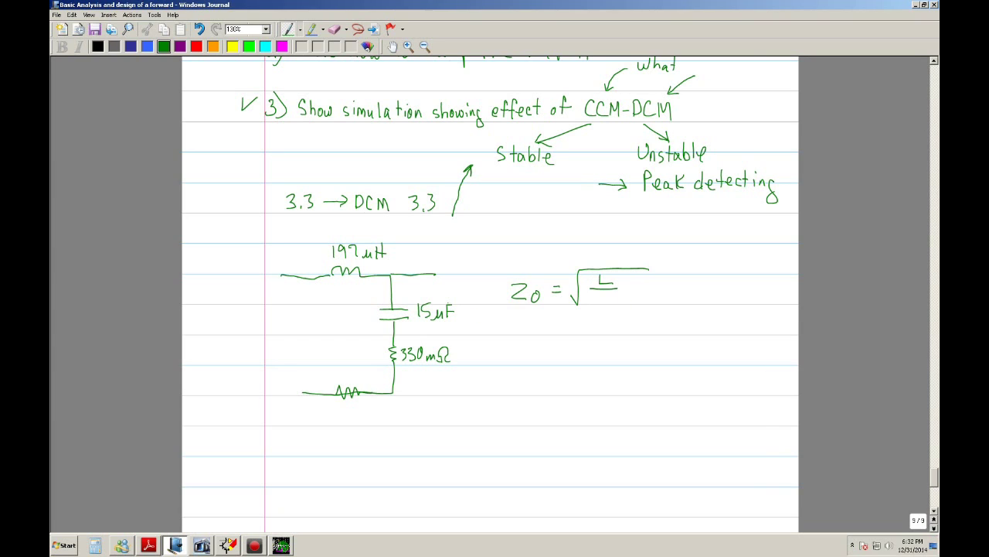
pyautogui.moveTo(612, 296); pyautogui.dragTo(613, 304)
pyautogui.moveTo(517, 354); pyautogui.dragTo(517, 354)
pyautogui.moveTo(526, 353)
pyautogui.mouseDown()
pyautogui.moveTo(551, 340)
pyautogui.moveTo(640, 330)
pyautogui.mouseUp()
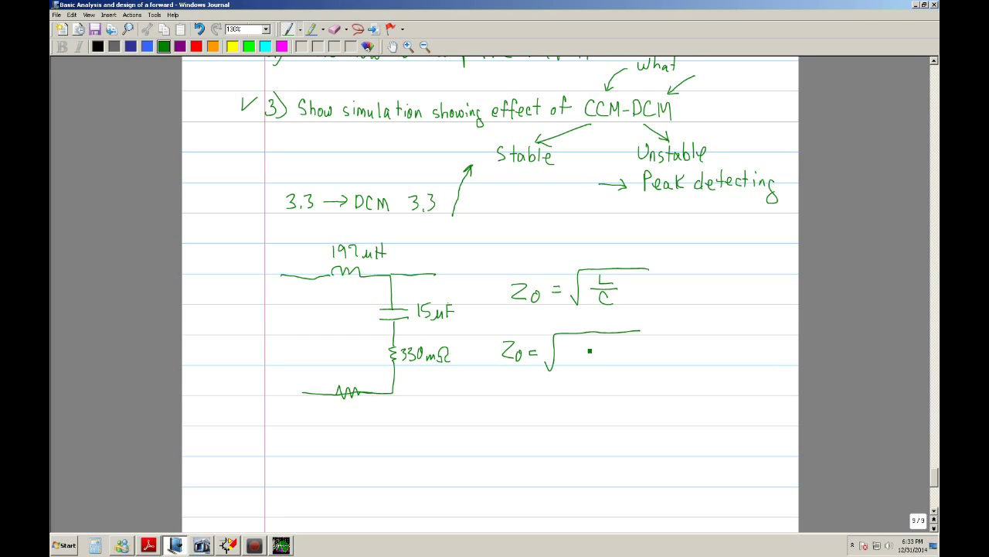
pyautogui.moveTo(570, 341)
pyautogui.mouseDown()
pyautogui.moveTo(571, 349)
pyautogui.moveTo(630, 350)
pyautogui.mouseUp()
pyautogui.moveTo(586, 358)
pyautogui.mouseDown()
pyautogui.moveTo(592, 374)
pyautogui.moveTo(617, 358)
pyautogui.mouseUp()
pyautogui.moveTo(608, 364); pyautogui.dragTo(654, 348)
pyautogui.moveTo(644, 354); pyautogui.dragTo(654, 354)
pyautogui.click(94, 545)
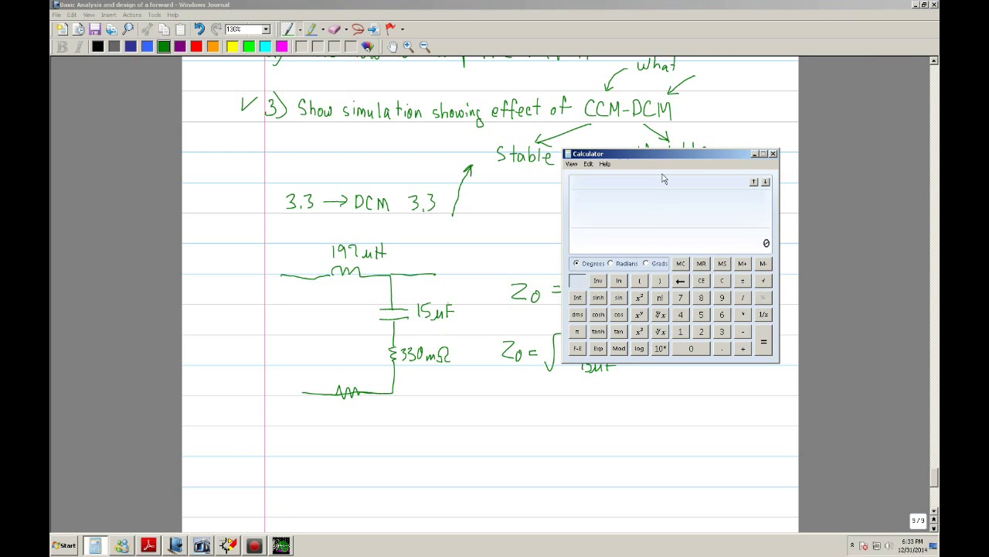
# Step: Start the L/C expression in Calculator with 197e-6 as the inductance
pyautogui.moveTo(705, 150); pyautogui.dragTo(685, 77)
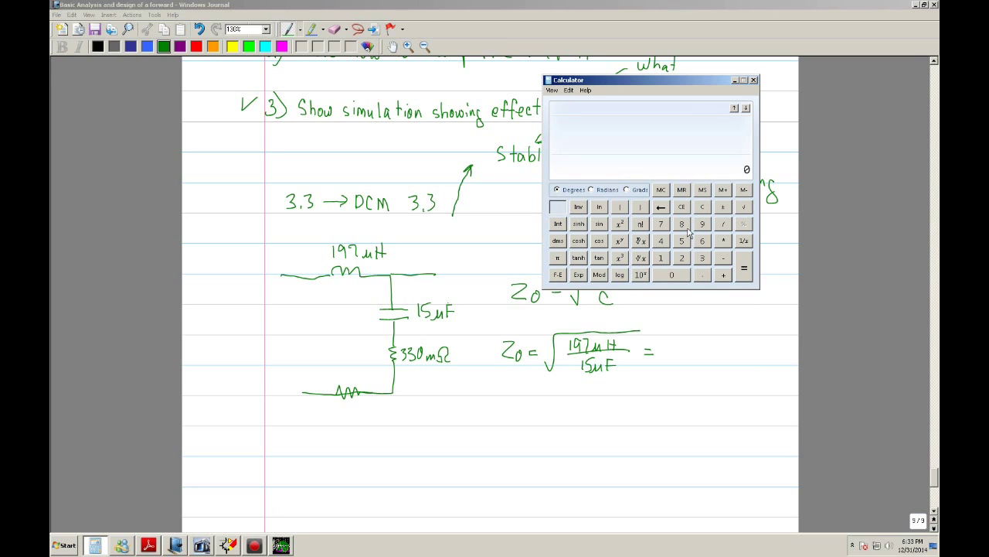
pyautogui.click(619, 207)
pyautogui.click(661, 258)
pyautogui.click(702, 224)
pyautogui.click(662, 224)
pyautogui.click(580, 276)
pyautogui.click(723, 207)
pyautogui.click(703, 242)
# Step: Divide by the 15e-6 capacitance to get 13.1333, then close Calculator
pyautogui.click(724, 225)
pyautogui.click(662, 258)
pyautogui.click(682, 242)
pyautogui.click(579, 275)
pyautogui.click(724, 207)
pyautogui.click(702, 242)
pyautogui.click(641, 207)
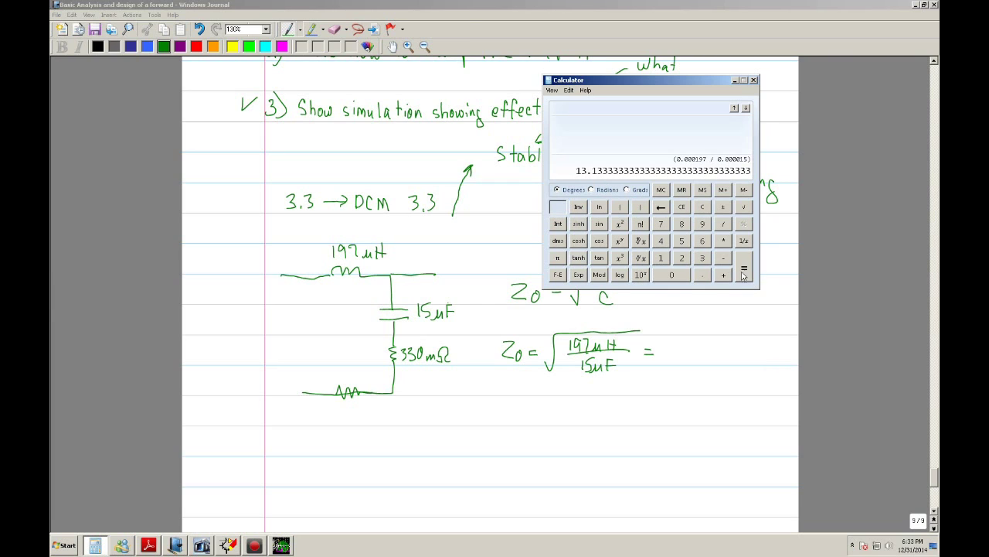
pyautogui.click(754, 80)
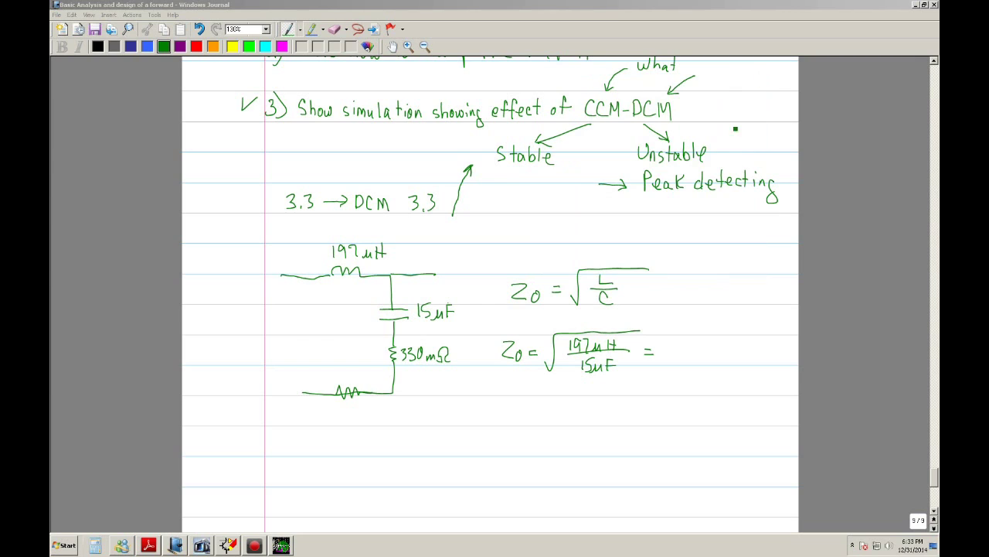
# Step: Handwrite 13.13 after the Z0 equals sign, then bring the TopSpice schematic forward
pyautogui.moveTo(670, 341)
pyautogui.mouseDown()
pyautogui.moveTo(669, 353)
pyautogui.moveTo(703, 352)
pyautogui.mouseUp()
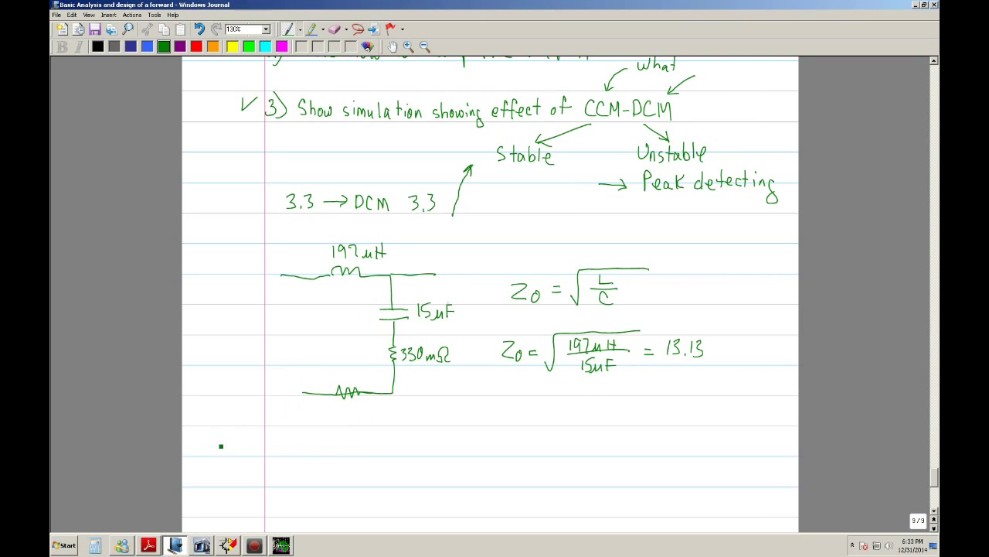
pyautogui.click(229, 549)
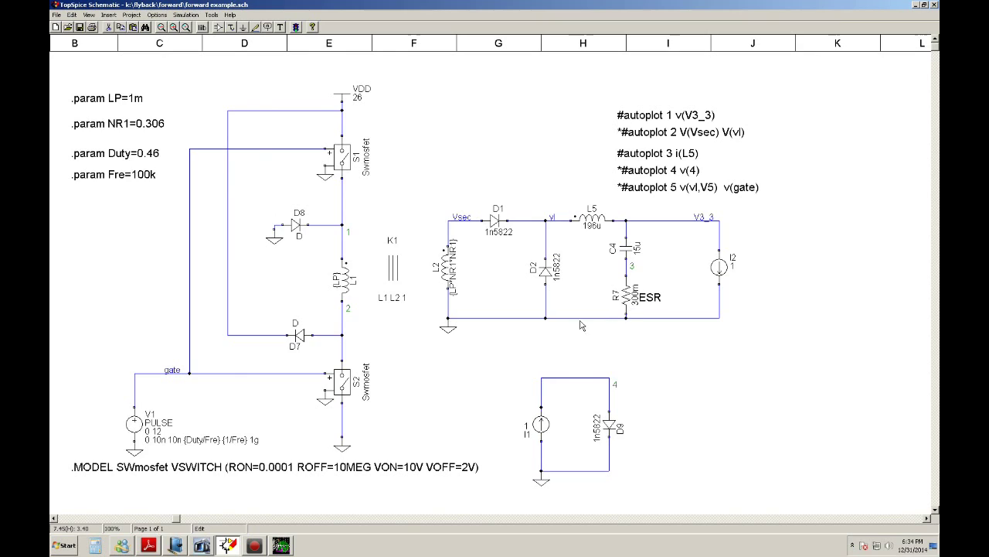
# Step: Lower the bottom wiring, remove the wire under R7, and place an upright resistor R8 there
pyautogui.moveTo(440, 315); pyautogui.dragTo(782, 340)
pyautogui.moveTo(612, 330); pyautogui.dragTo(616, 372)
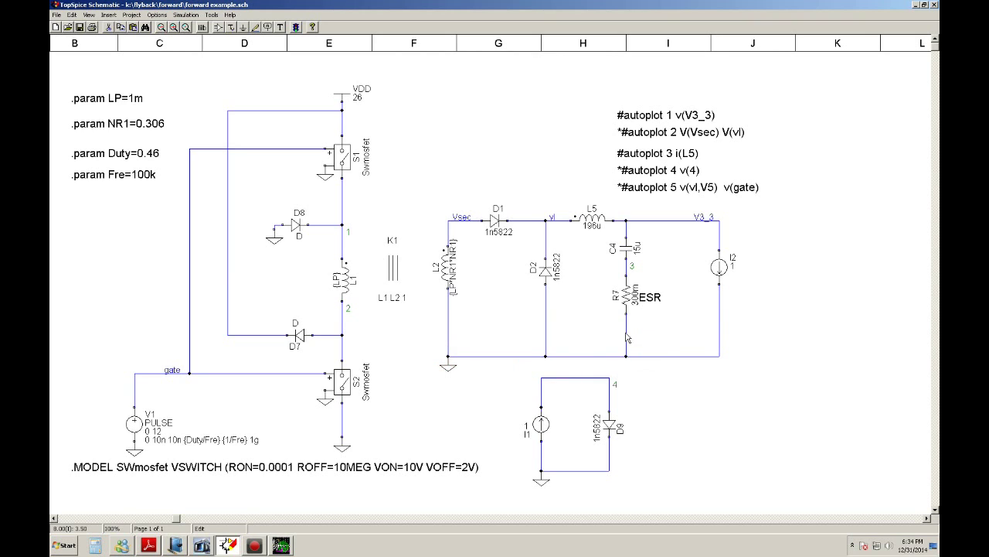
pyautogui.press('Delete')
pyautogui.press('Insert')
pyautogui.write('r')
pyautogui.press('Return')
pyautogui.hotkey('ctrl', 'r')
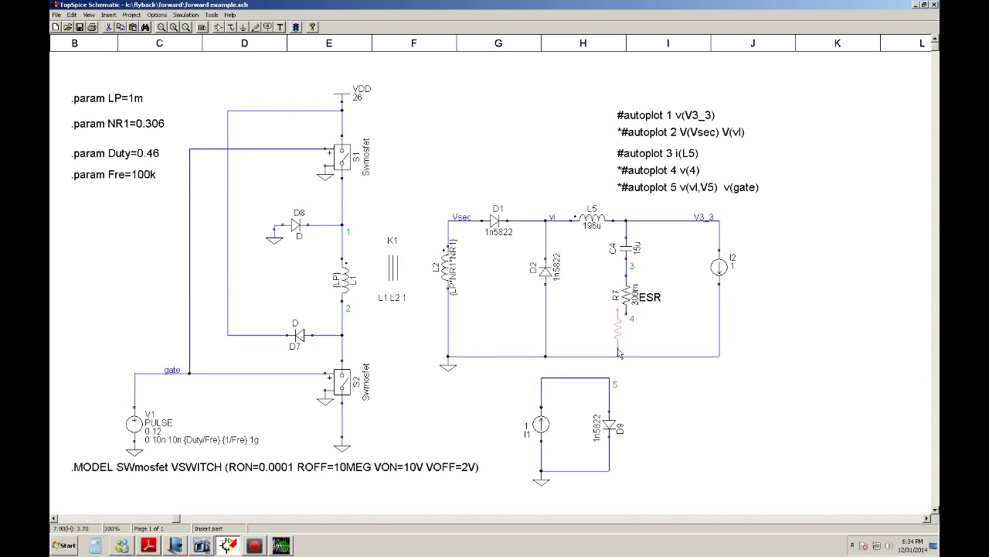
pyautogui.click(628, 356)
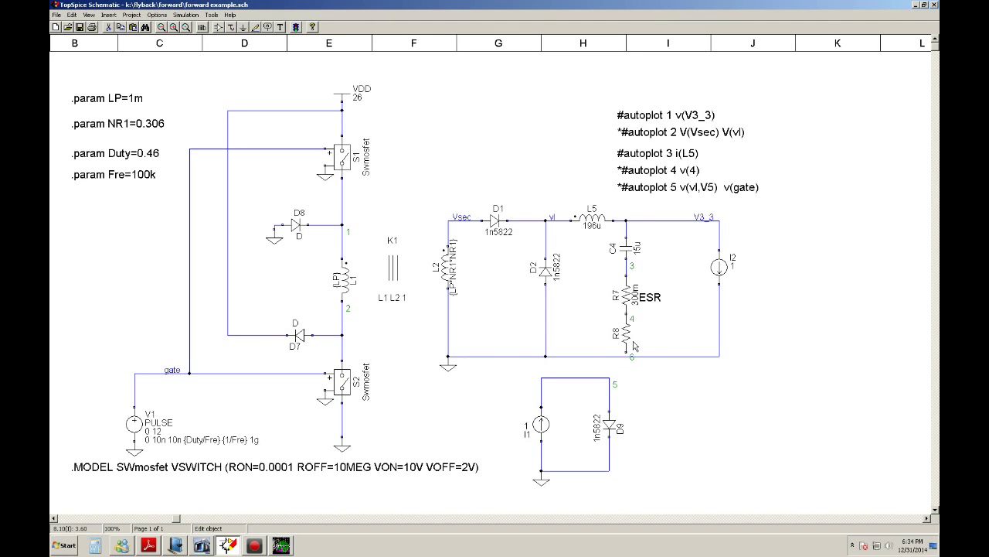
# Step: Set R8's value to 13.1 and rerun the simulation
pyautogui.press('w')
pyautogui.press('Escape')
pyautogui.doubleClick(628, 341)
pyautogui.write('13.1')
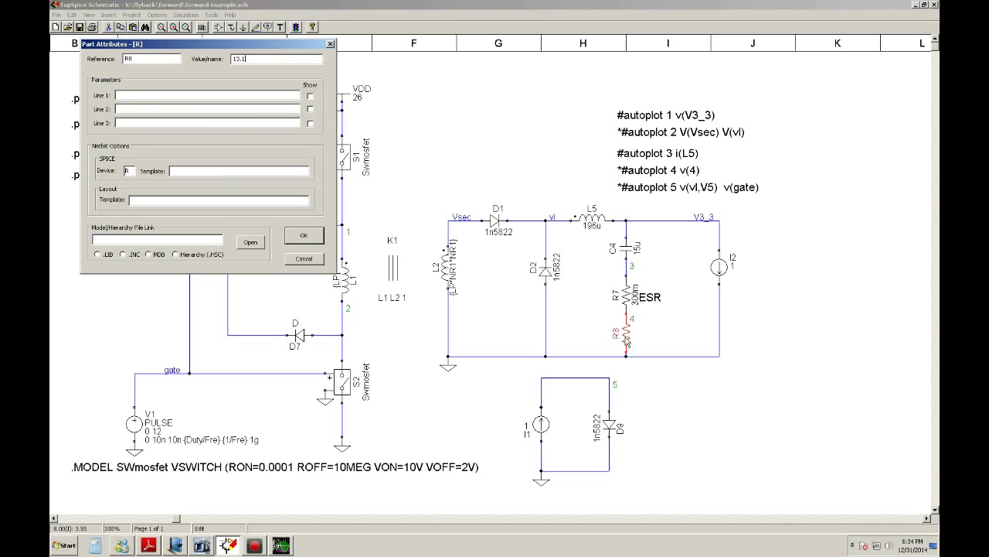
pyautogui.press('Return')
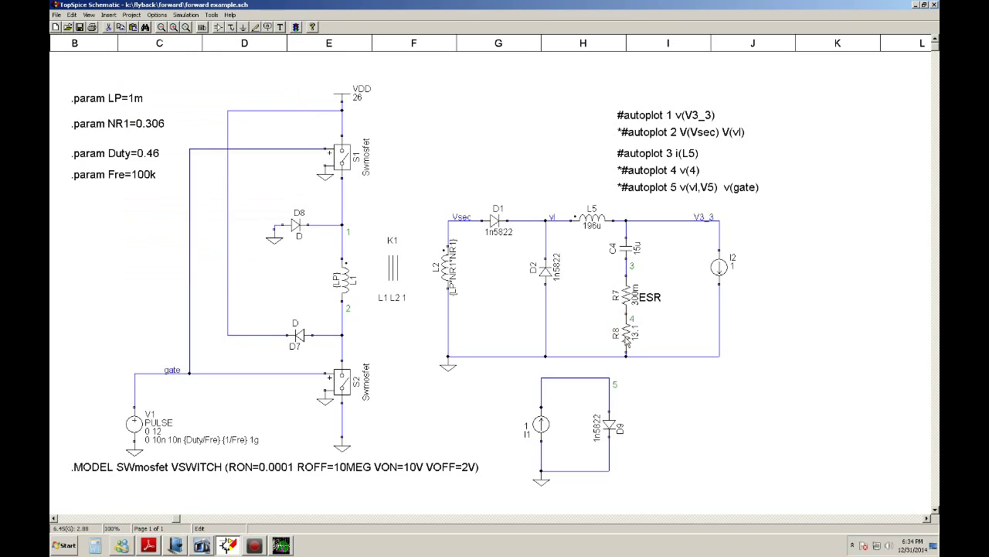
pyautogui.click(296, 27)
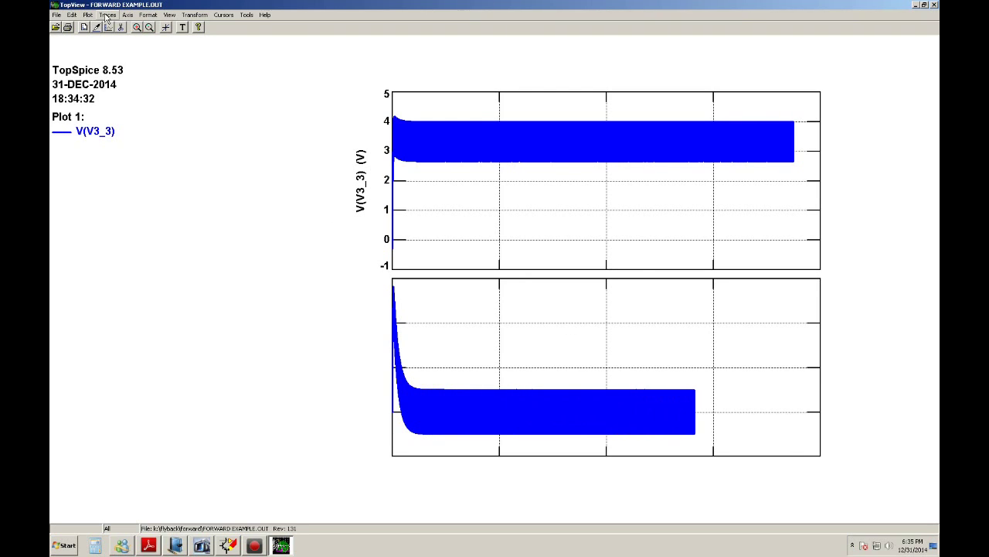
# Step: Remove the I(L5) traces and plot 2 from TopView
pyautogui.click(106, 16)
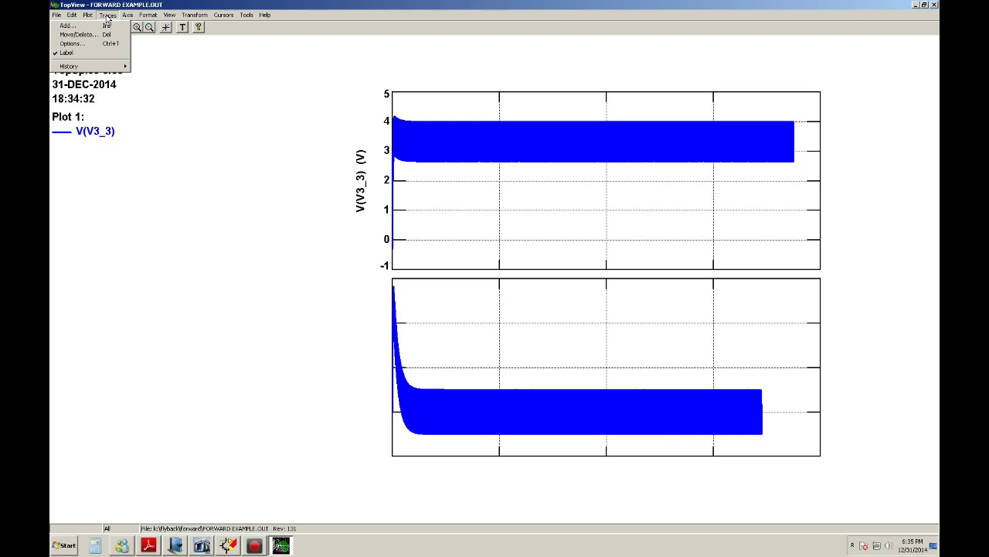
pyautogui.click(78, 35)
pyautogui.click(88, 72)
pyautogui.click(215, 71)
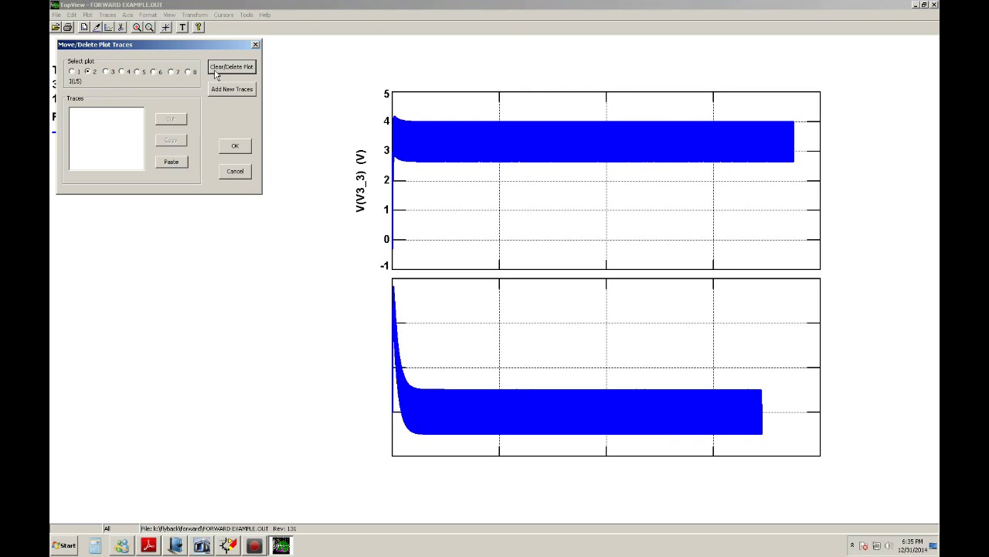
pyautogui.click(235, 147)
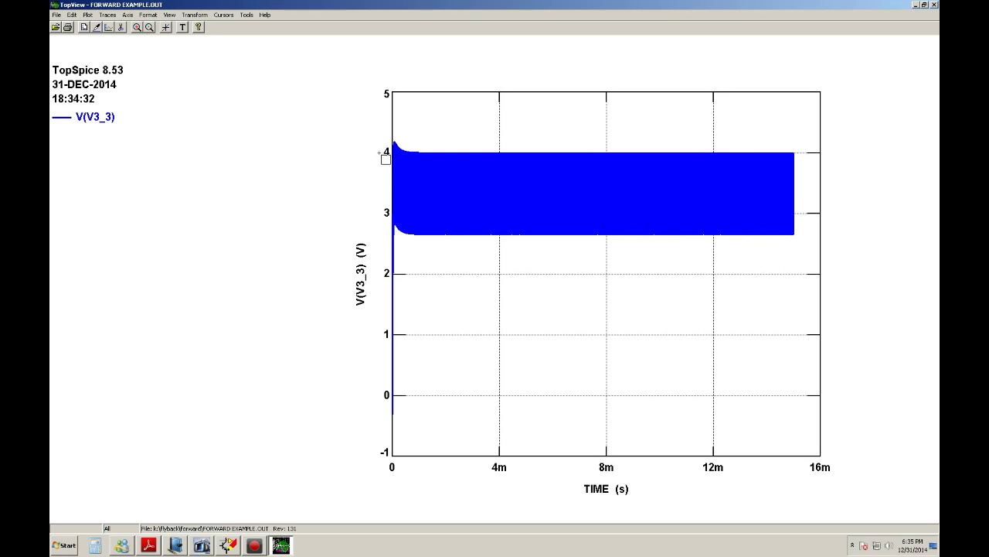
# Step: Zoom V(V3_3) to 1.15m–1.21m and measure about 1.34 V peak-to-peak ripple with Y2-Y1 delta cursors
pyautogui.moveTo(381, 130); pyautogui.dragTo(452, 421)
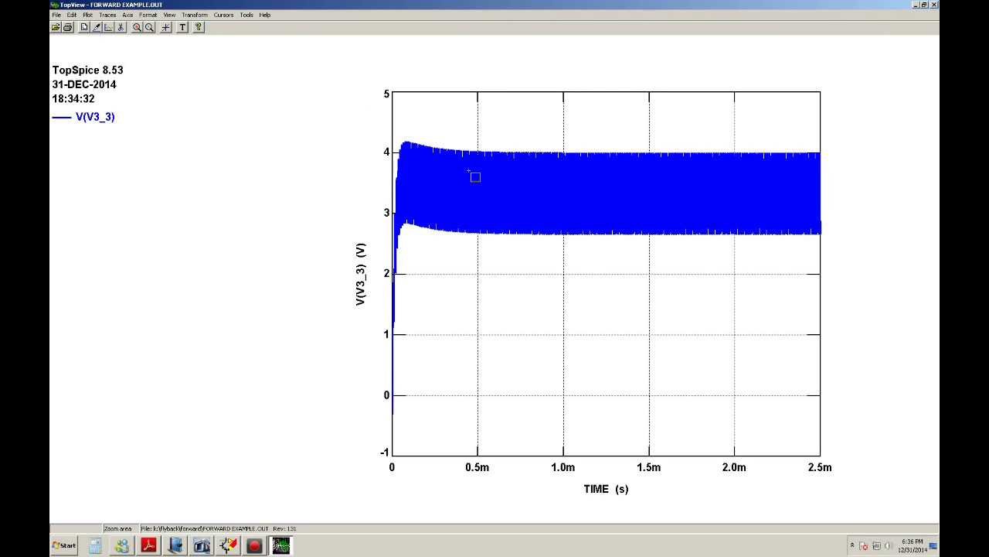
pyautogui.moveTo(590, 141); pyautogui.dragTo(601, 265)
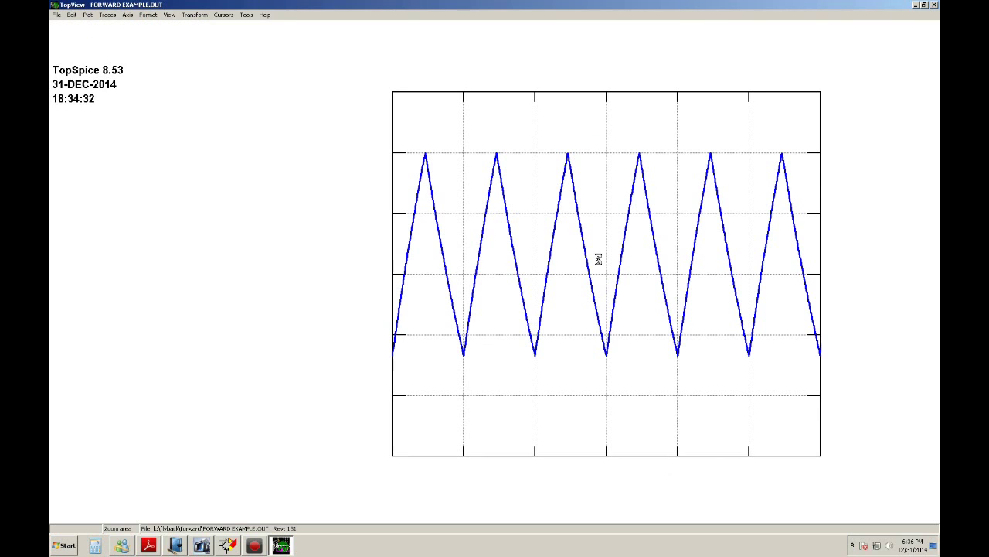
pyautogui.click(228, 15)
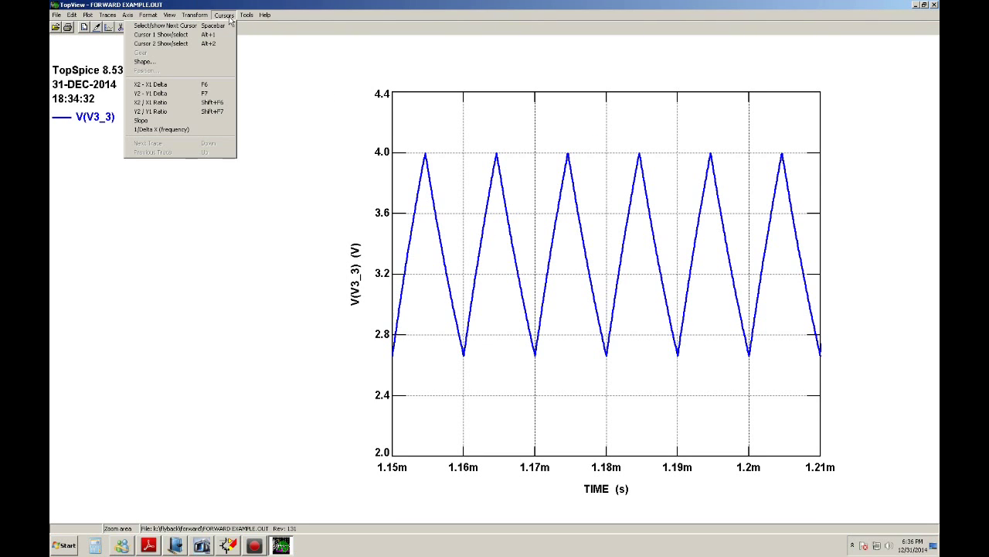
pyautogui.click(181, 94)
pyautogui.rightClick(536, 357)
pyautogui.click(570, 255)
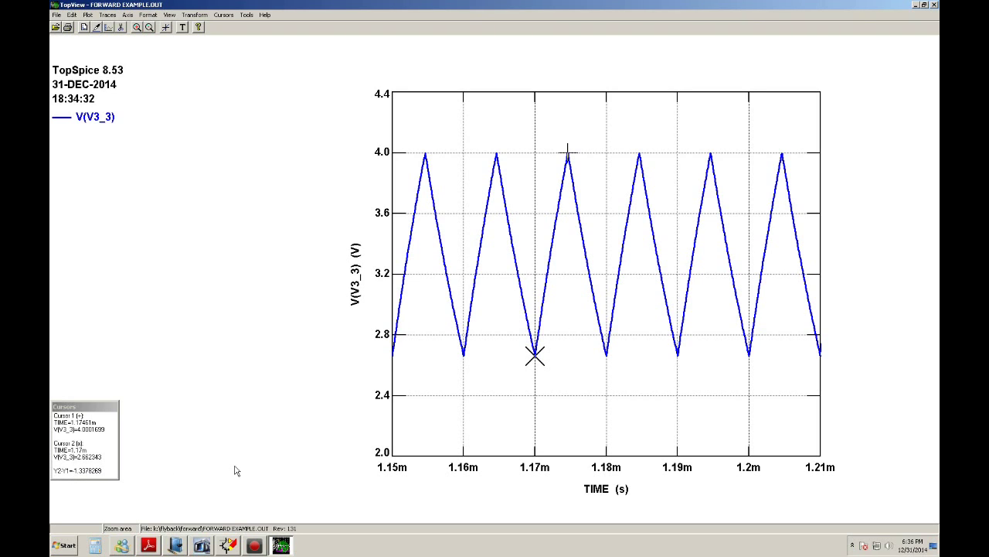
pyautogui.click(229, 545)
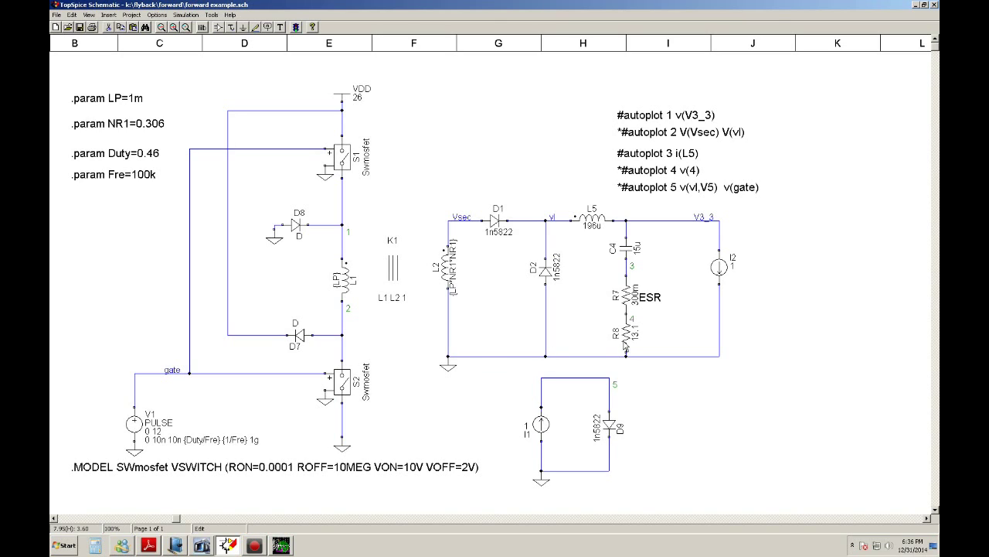
# Step: Move R8 off node 4 and wire R7's lower end directly to ground
pyautogui.moveTo(626, 330); pyautogui.dragTo(674, 357)
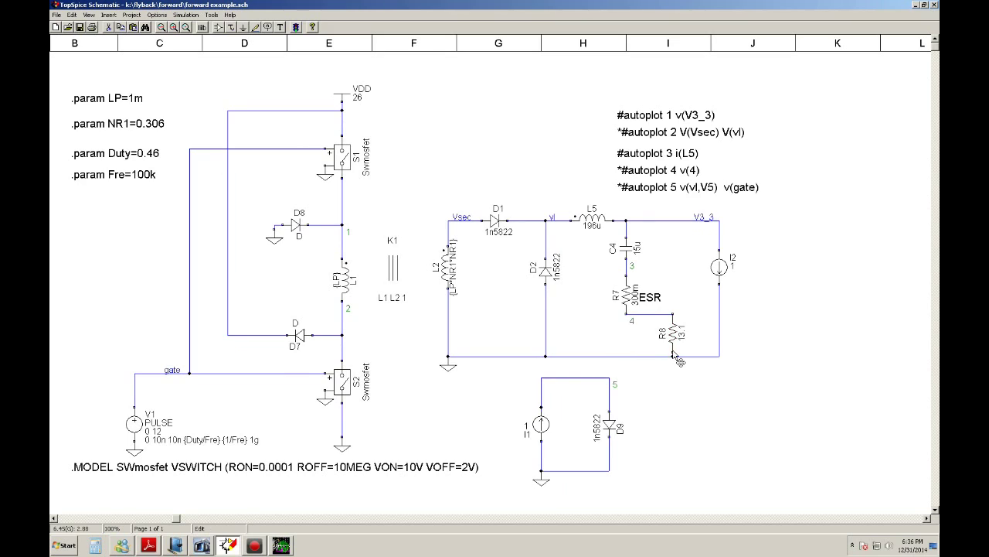
pyautogui.press('Delete')
pyautogui.click(256, 27)
pyautogui.click(619, 315)
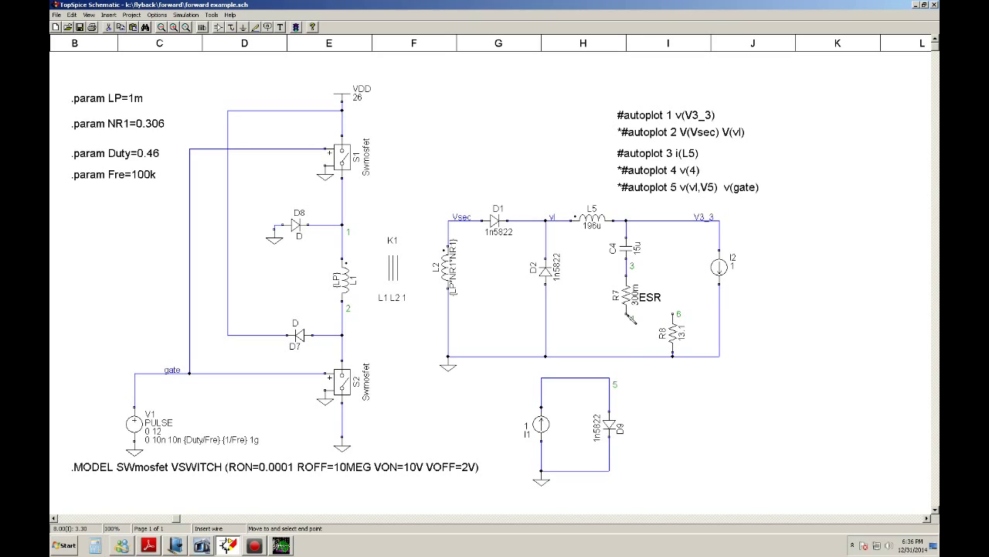
pyautogui.click(627, 356)
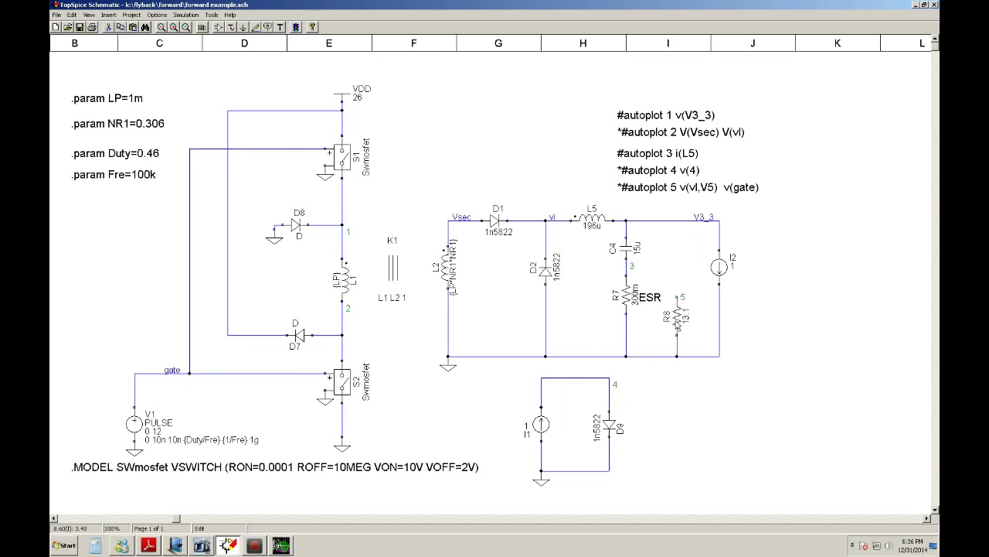
# Step: Check R8's attributes and C4's 15u value without changing them
pyautogui.doubleClick(676, 321)
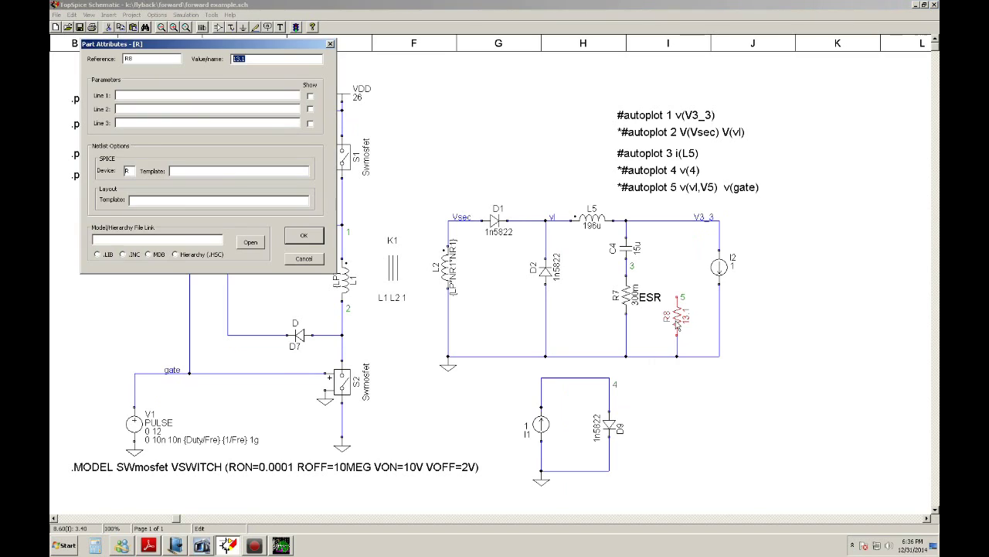
pyautogui.click(305, 236)
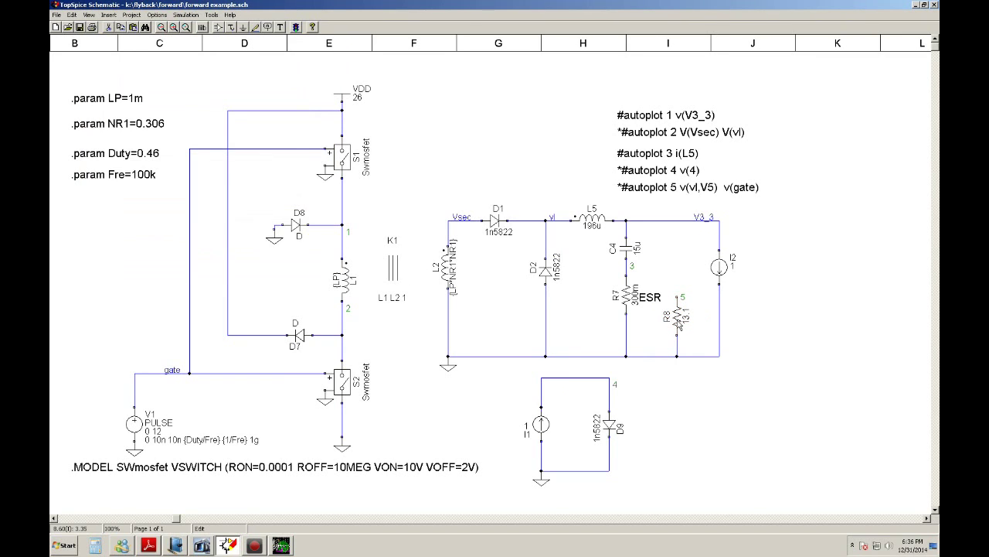
pyautogui.doubleClick(679, 323)
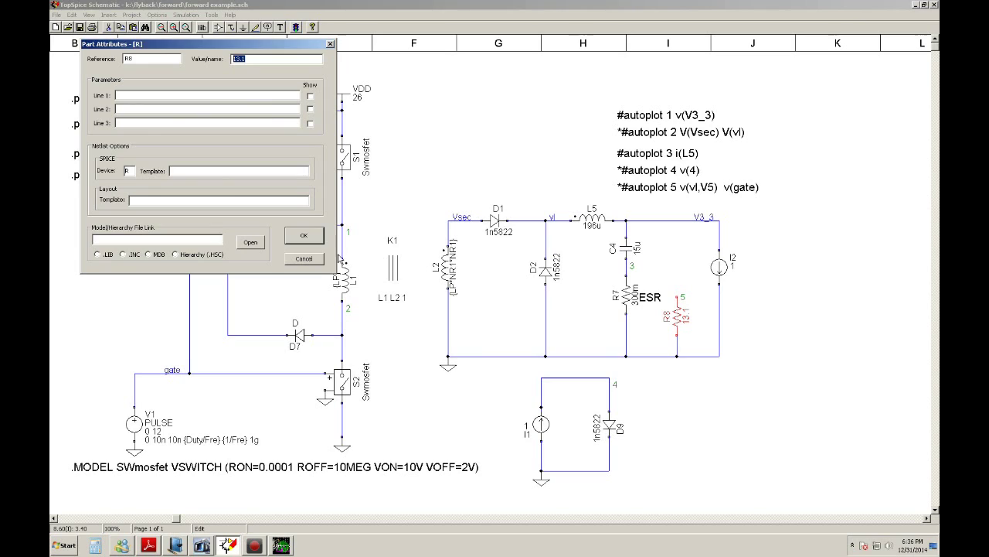
pyautogui.click(305, 236)
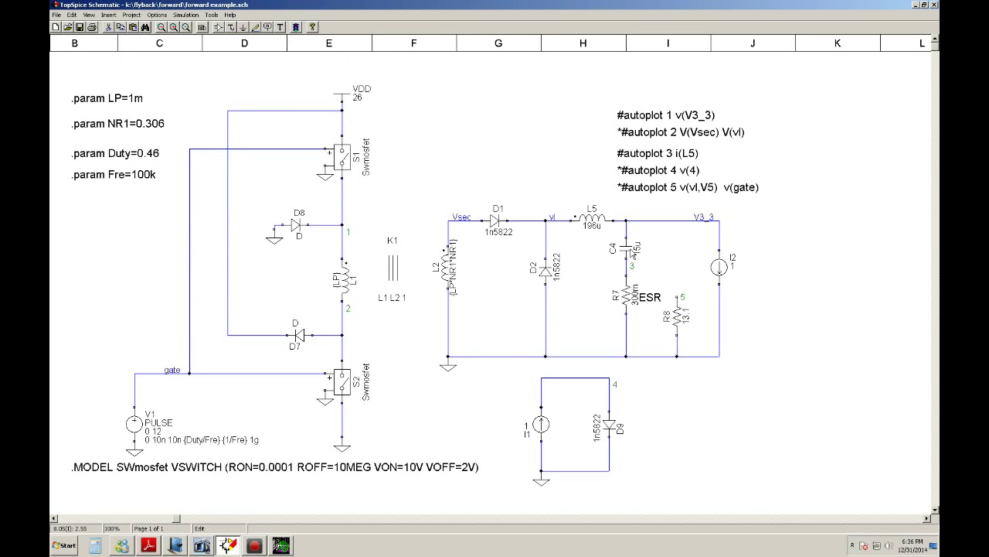
pyautogui.doubleClick(628, 252)
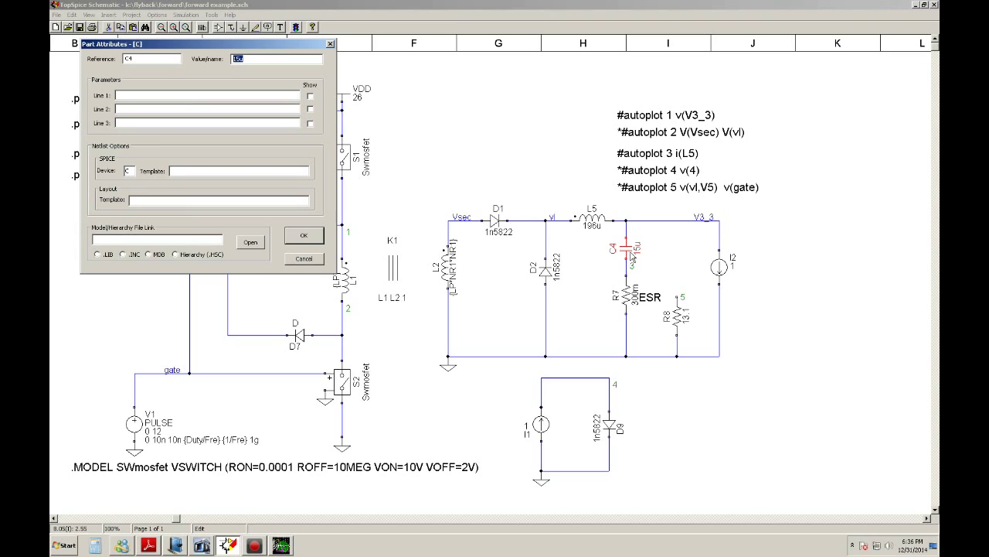
pyautogui.click(300, 236)
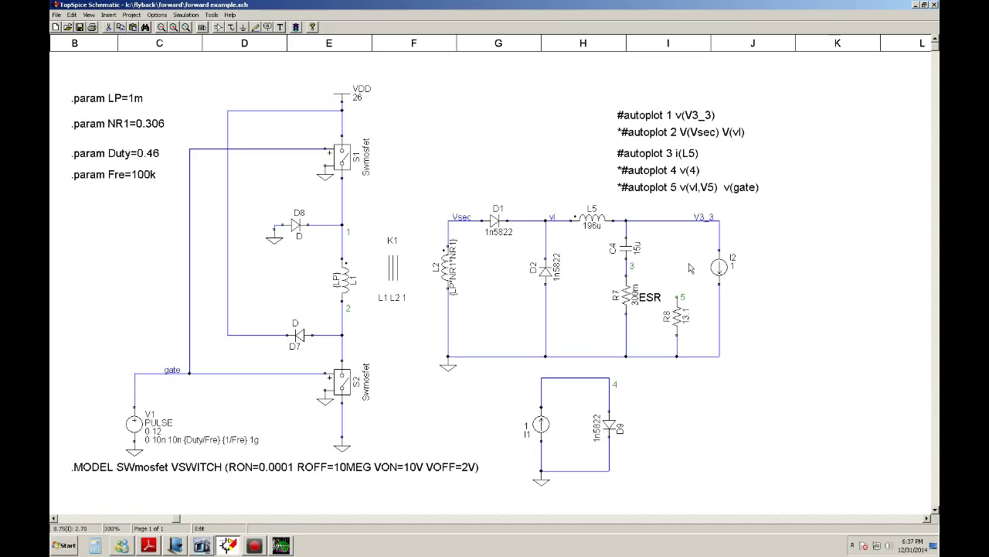
# Step: Paste a copy of C4 as C5 and wire it between R8's top and the V3_3 line
pyautogui.hotkey('ctrl', 'v')
pyautogui.click(679, 279)
pyautogui.press('w')
pyautogui.click(680, 300)
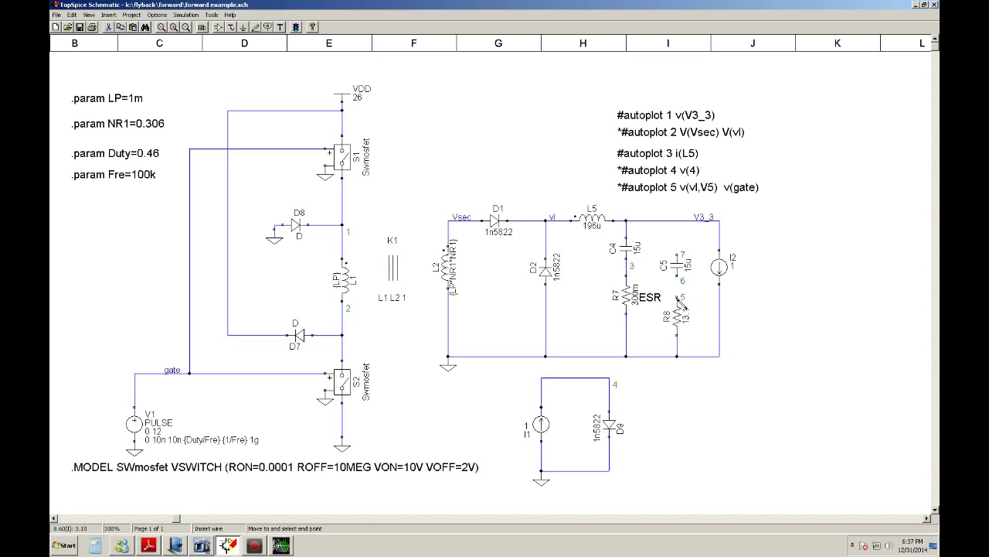
pyautogui.click(679, 276)
pyautogui.click(678, 258)
pyautogui.click(678, 221)
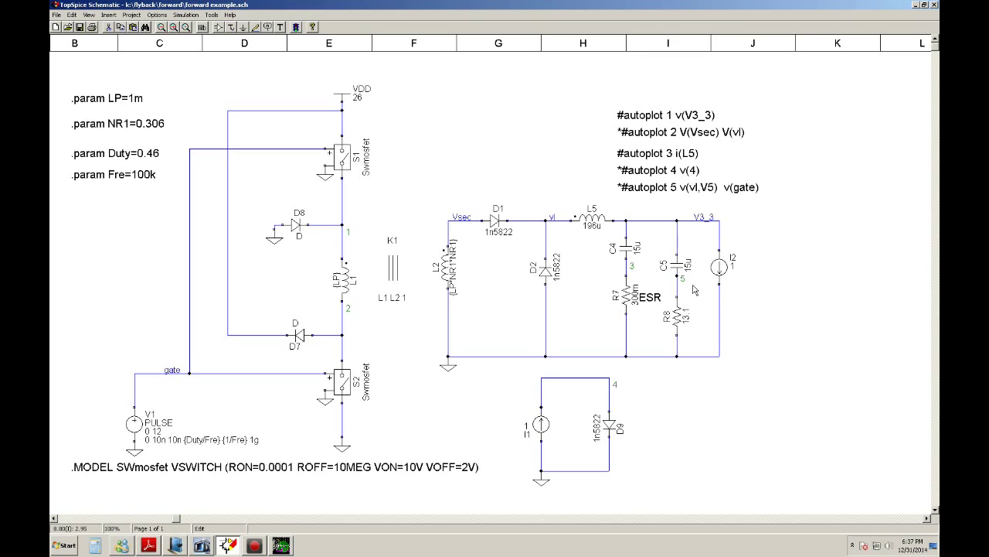
# Step: Shift the I2 source down slightly and reattach the V3_3 label to the output wire
pyautogui.click(631, 300)
pyautogui.click(632, 329)
pyautogui.moveTo(720, 272); pyautogui.dragTo(721, 286)
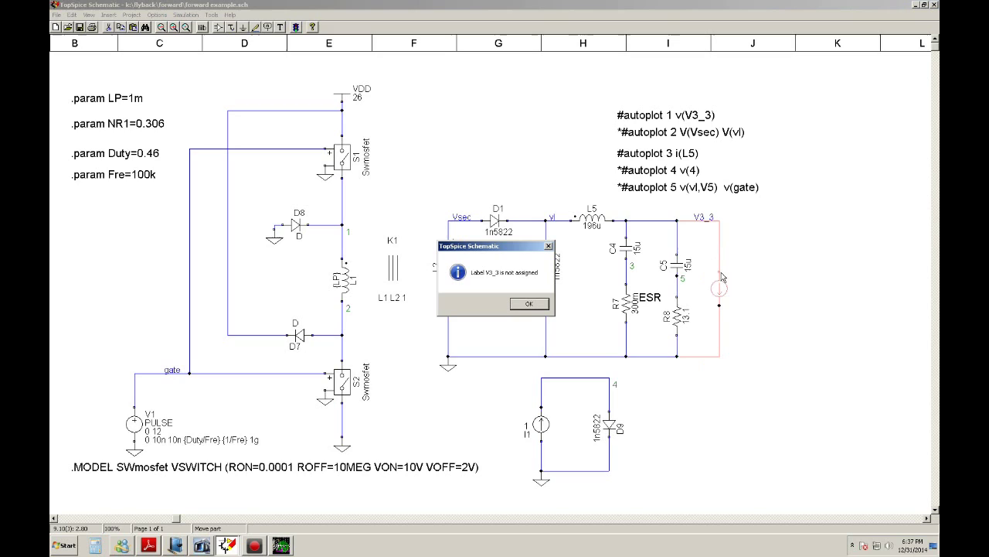
pyautogui.click(540, 305)
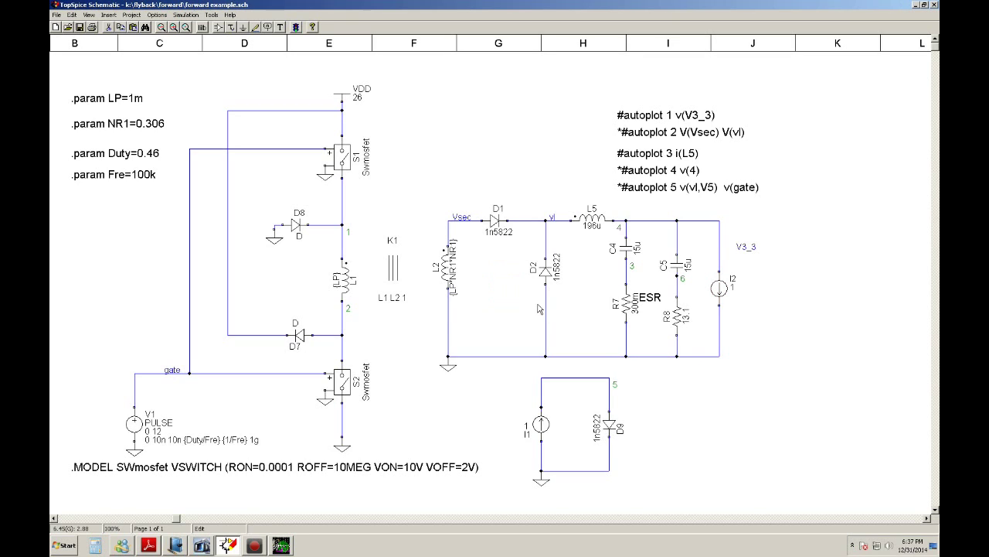
pyautogui.click(700, 222)
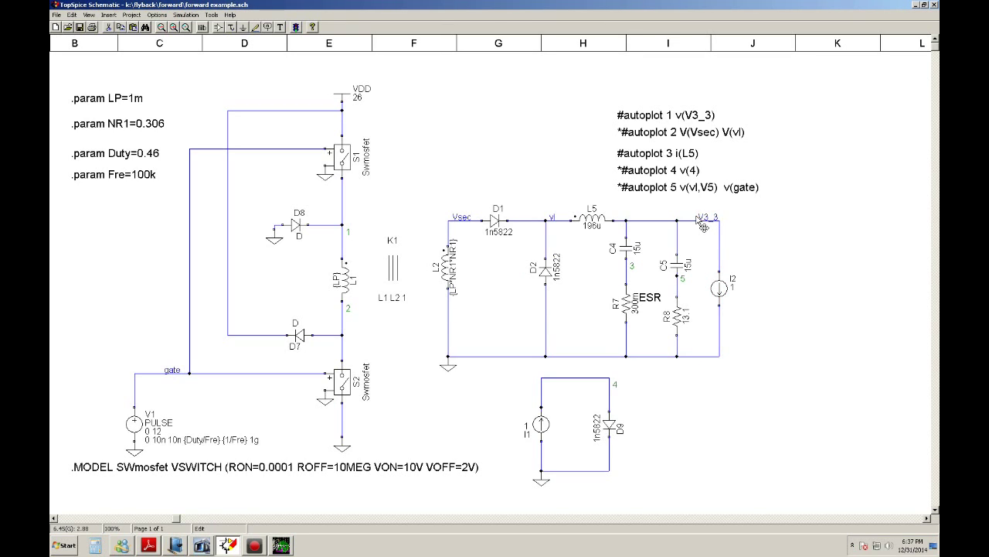
# Step: Set C5's value to 150u and rerun the simulation
pyautogui.doubleClick(679, 259)
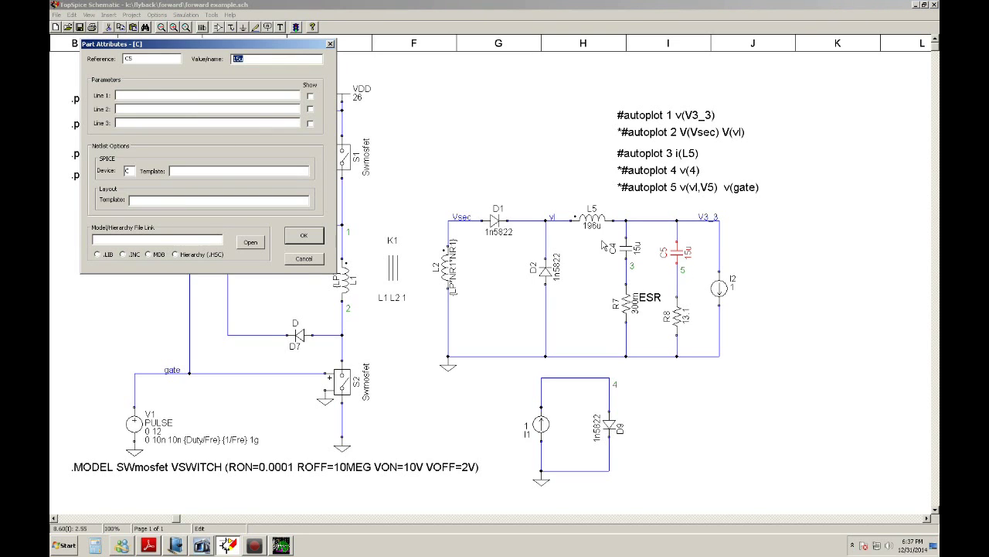
pyautogui.click(237, 59)
pyautogui.write('0')
pyautogui.press('Return')
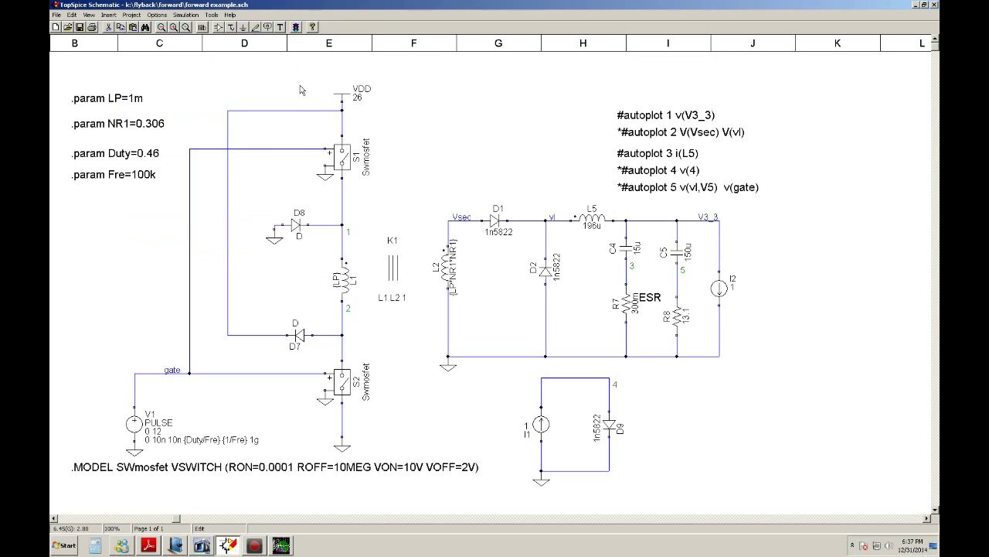
pyautogui.click(296, 29)
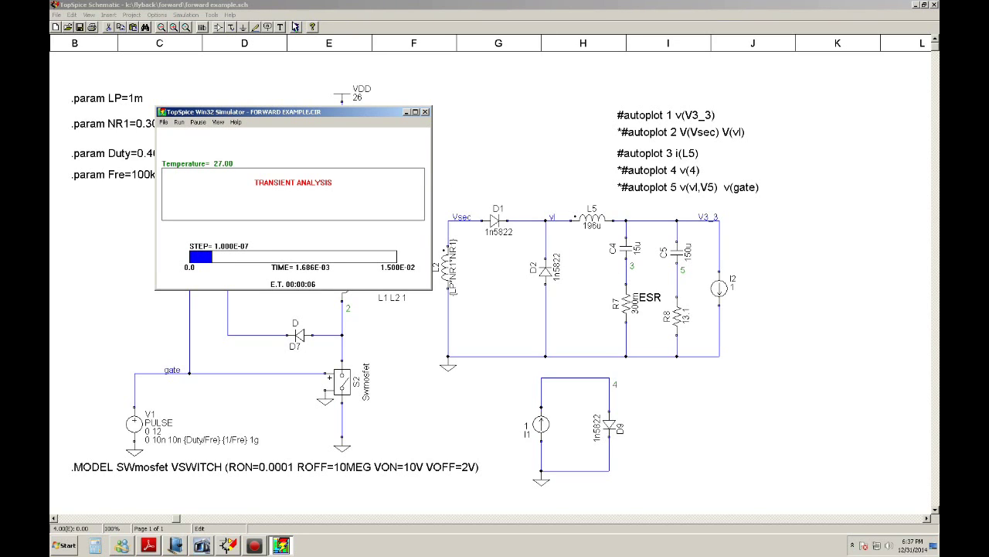
# Step: Open the Text Object dialog for a new schematic note
pyautogui.click(282, 28)
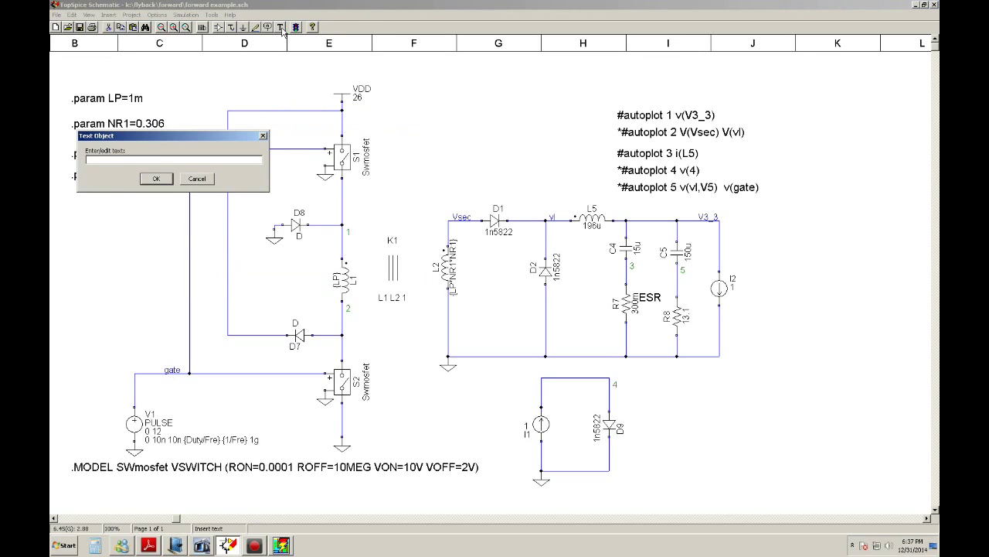
# Step: Place the note "Damping resistor" beside R8, then bring the running simulator back
pyautogui.write('Damping')
pyautogui.press('Return')
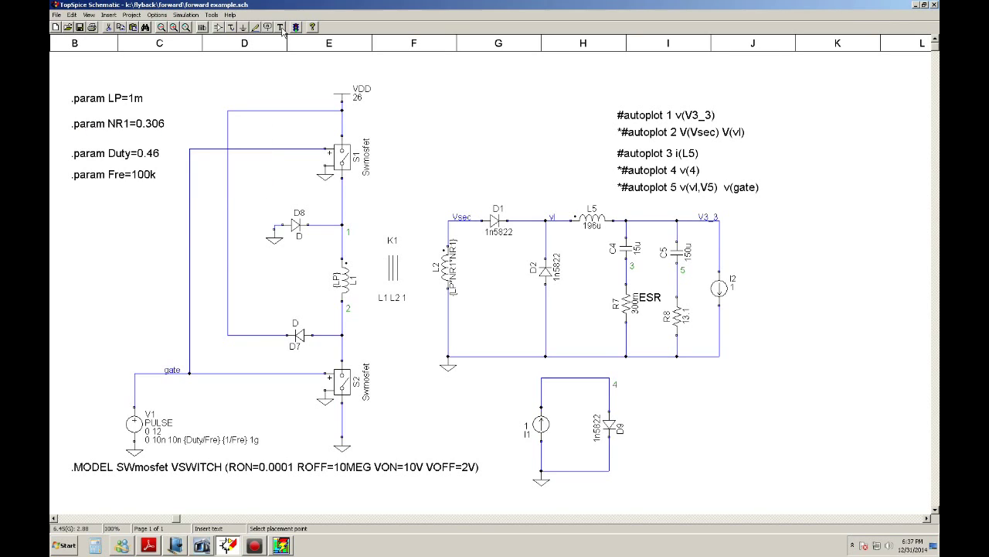
pyautogui.click(678, 341)
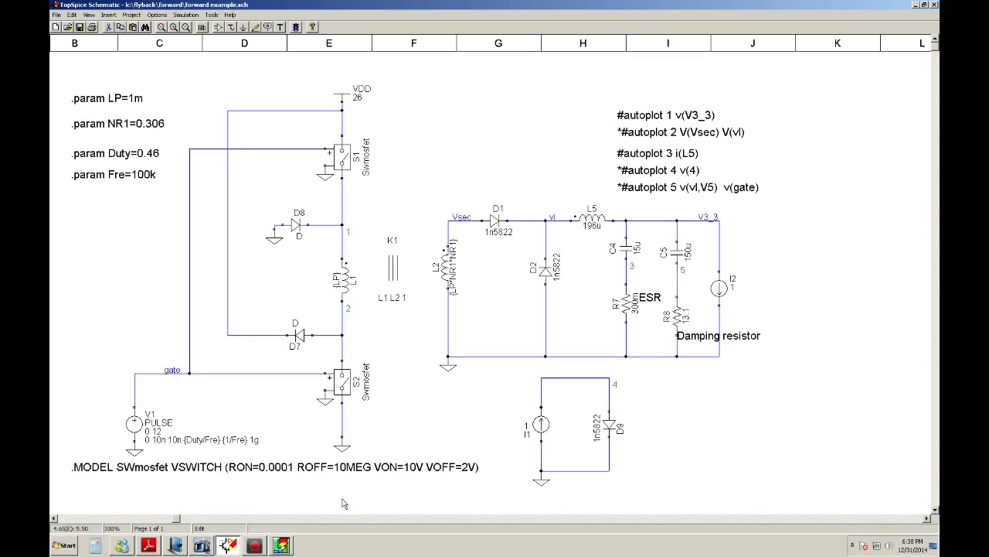
pyautogui.click(282, 545)
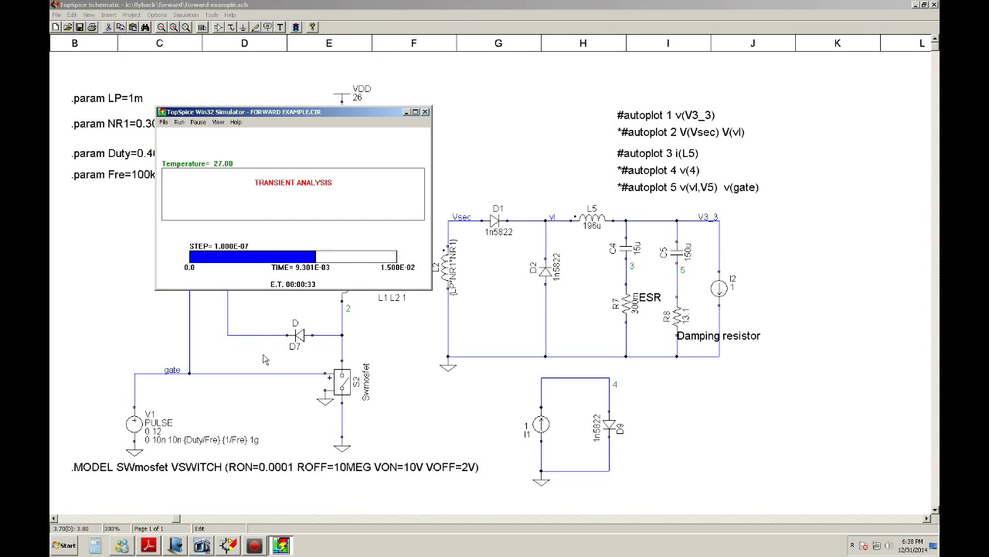
# Step: Pause the run and review V(V3_3) showing damped ringing that settles by about 1.5 ms
pyautogui.click(198, 122)
pyautogui.click(487, 306)
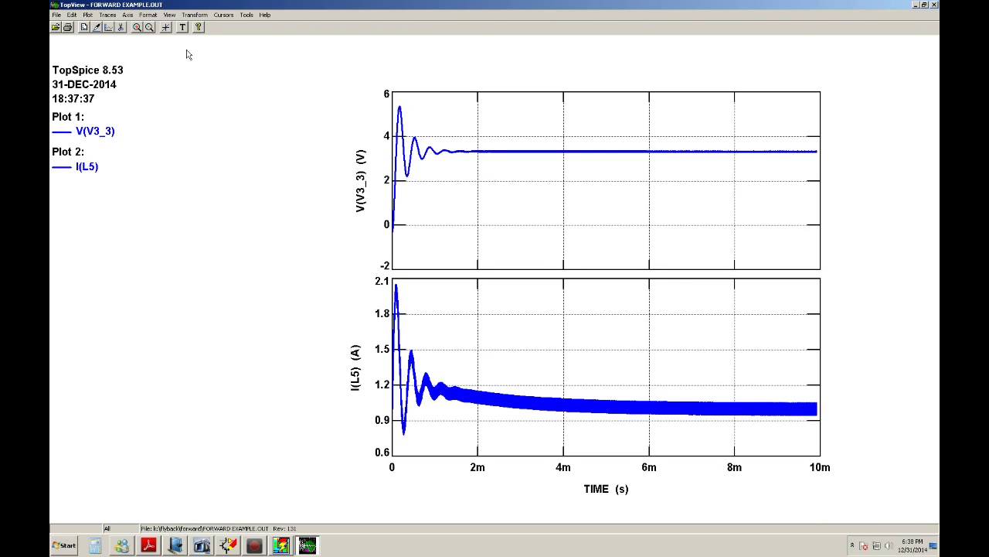
pyautogui.click(256, 546)
pyautogui.click(526, 290)
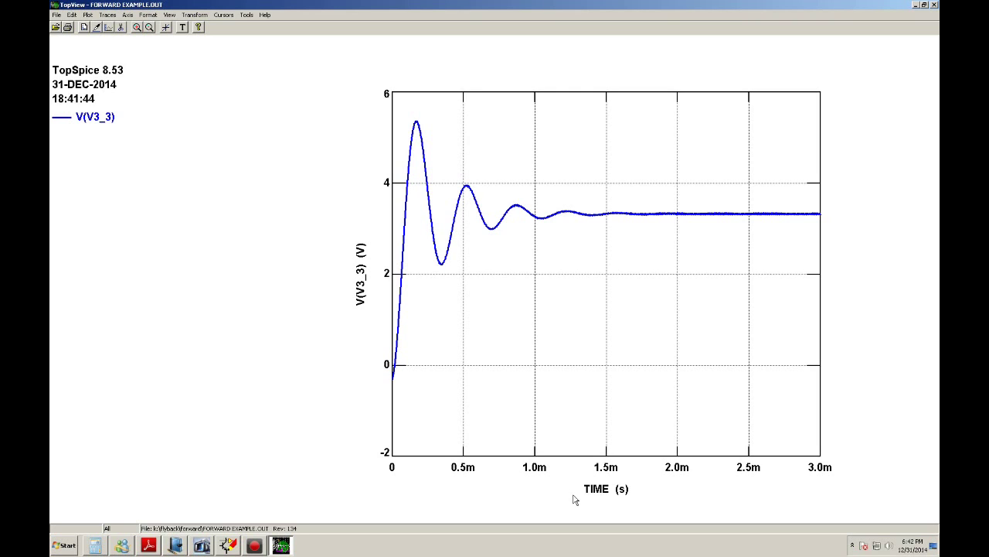
pyautogui.click(176, 547)
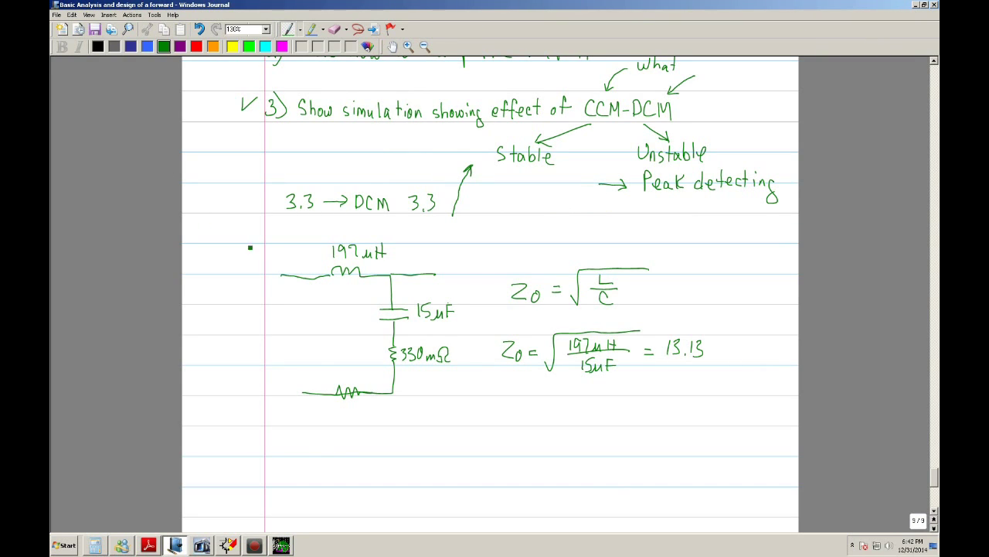
# Step: Compute √(197µ/15µ) ≈ 3.6148 in Calculator and strike out the old 13.13 for 3.6Ω
pyautogui.click(97, 547)
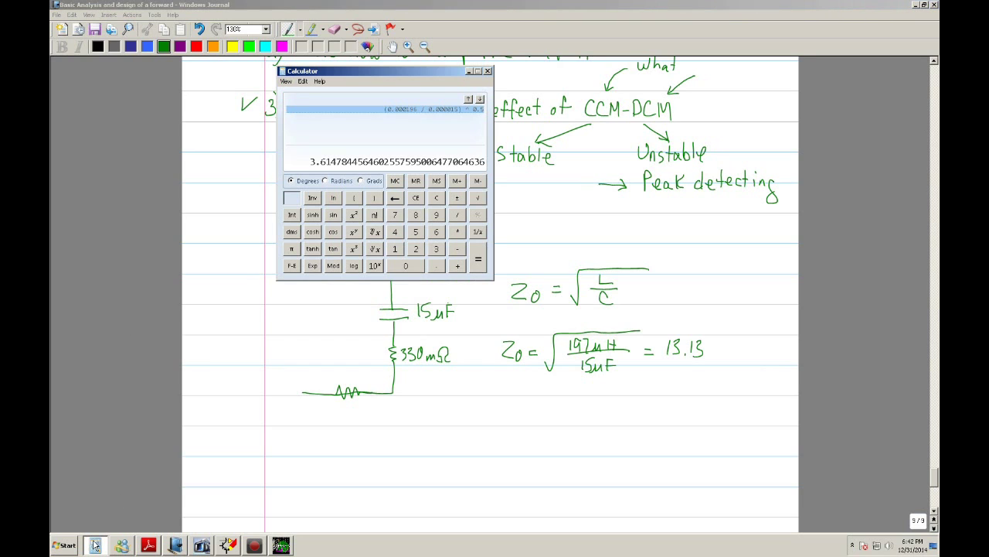
pyautogui.click(415, 199)
pyautogui.click(354, 201)
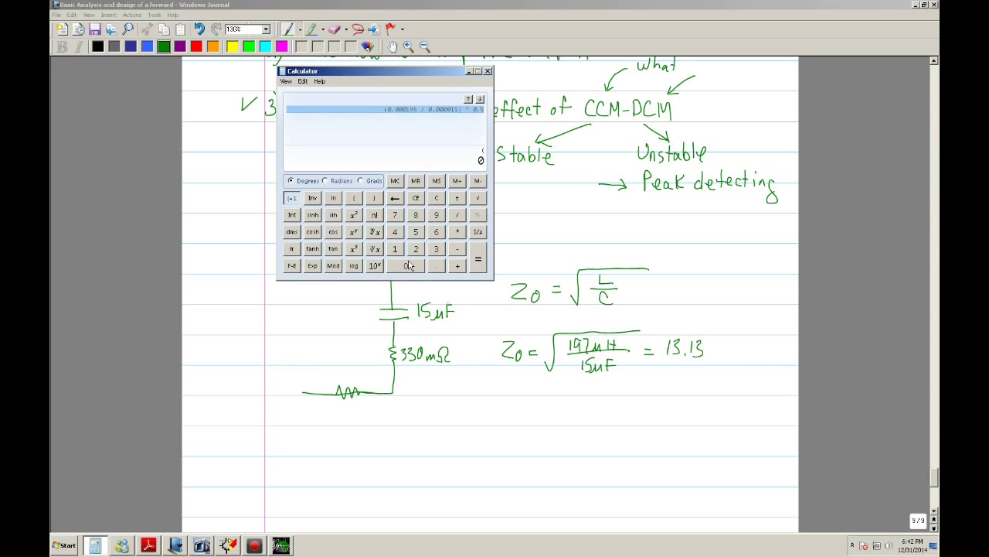
pyautogui.click(353, 199)
pyautogui.press('Return')
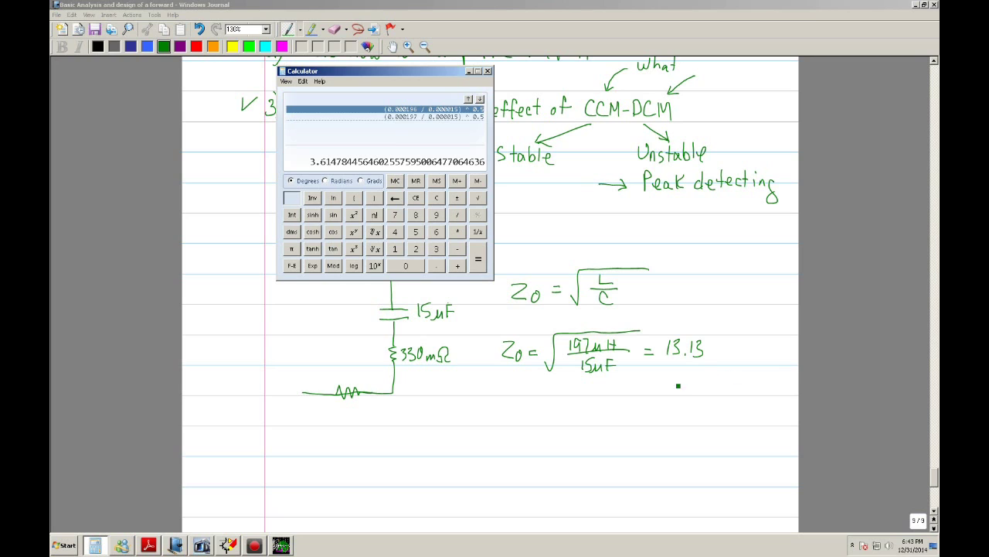
pyautogui.moveTo(666, 349)
pyautogui.mouseDown()
pyautogui.moveTo(709, 354)
pyautogui.moveTo(700, 343)
pyautogui.mouseUp()
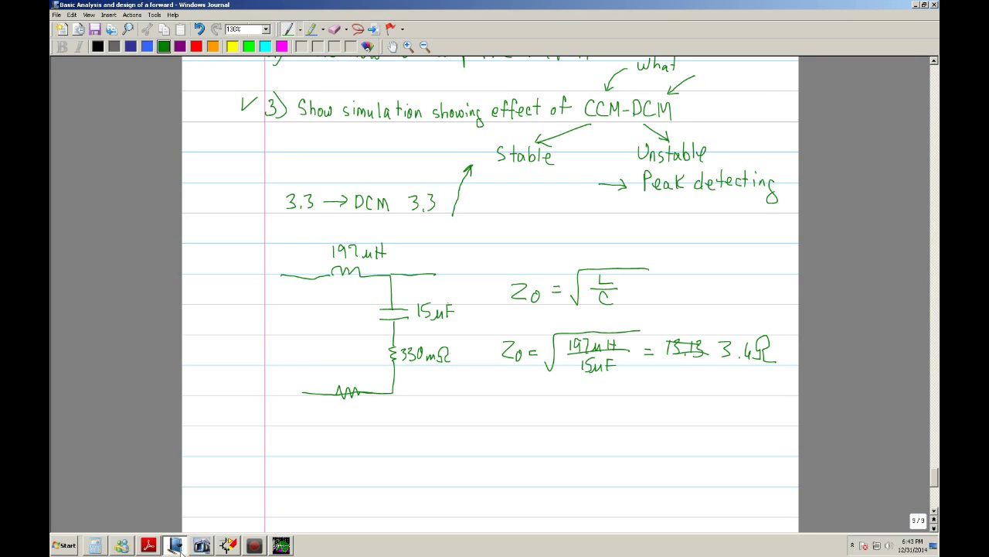
# Step: Change damping resistor R8's value from 13.1 to 3.6
pyautogui.click(228, 545)
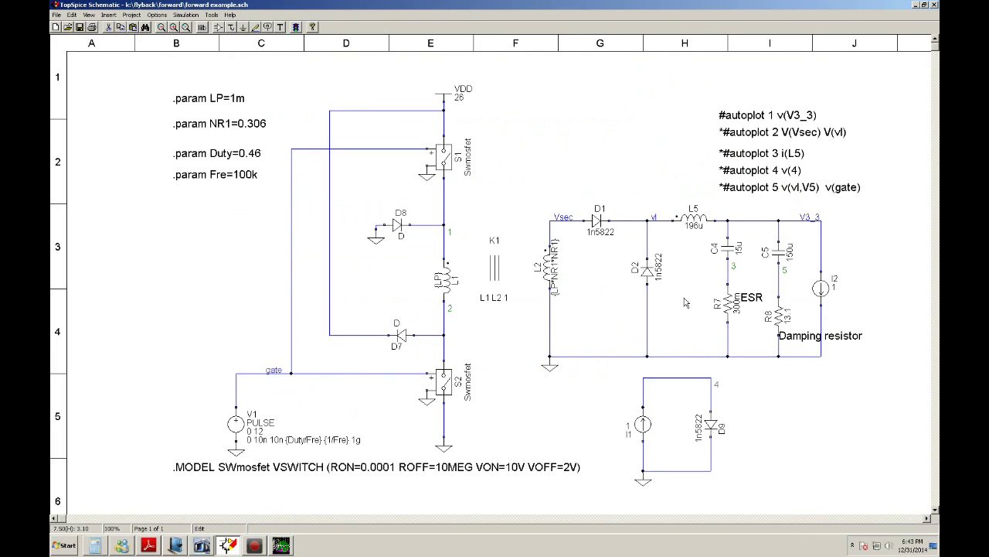
pyautogui.doubleClick(781, 323)
pyautogui.press('End')
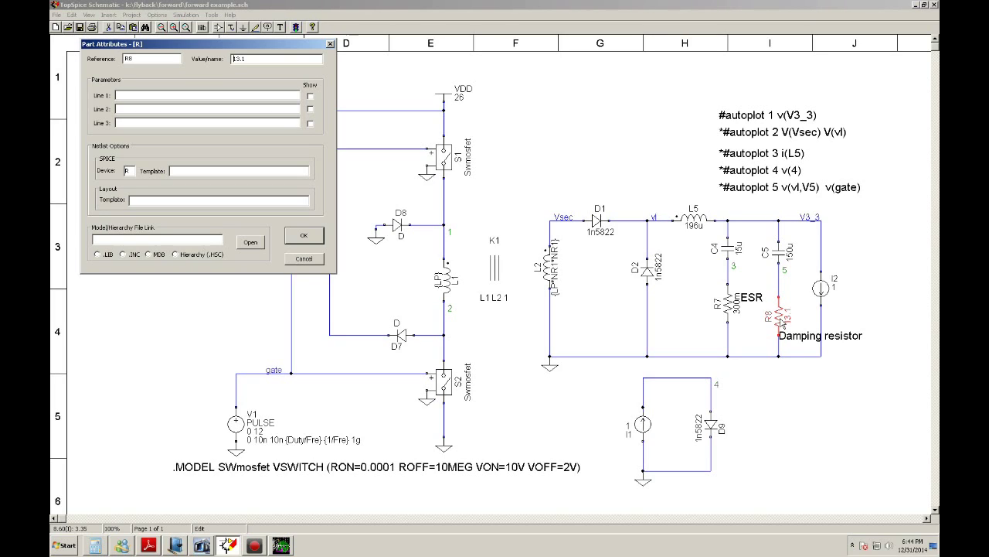
pyautogui.write('3.6')
pyautogui.press('Return')
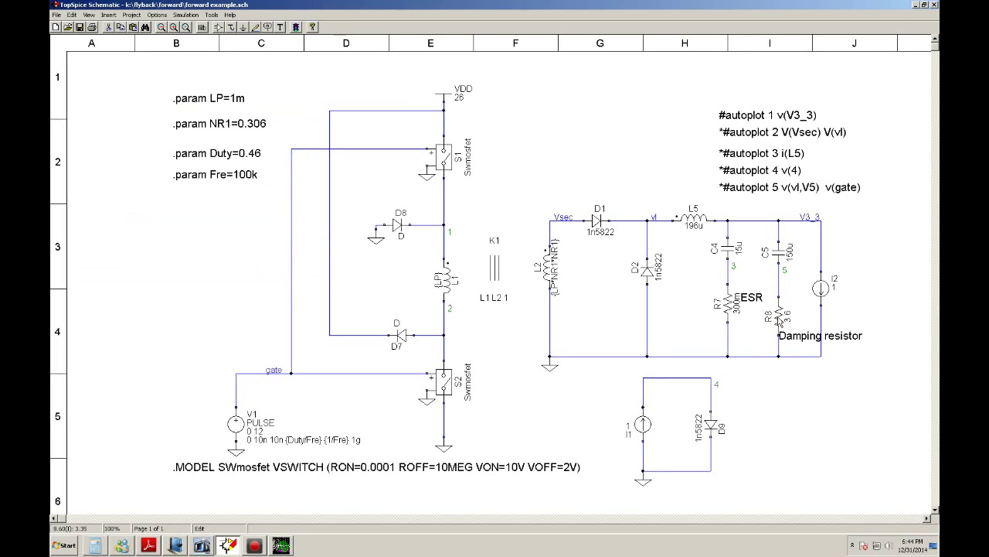
# Step: Save the ringing V(V3_3) run to trace history, then rerun the simulation with R8 at 3.6
pyautogui.click(283, 546)
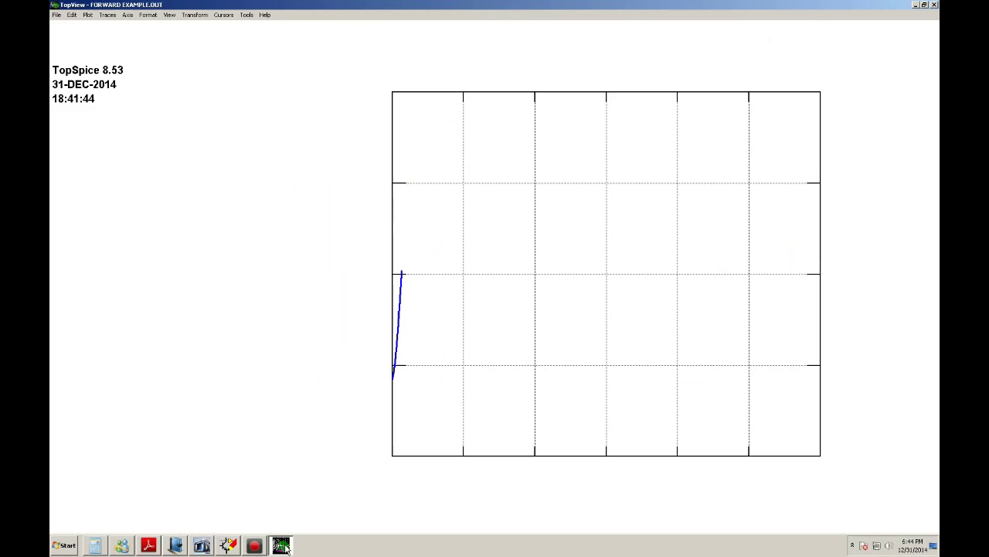
pyautogui.click(107, 16)
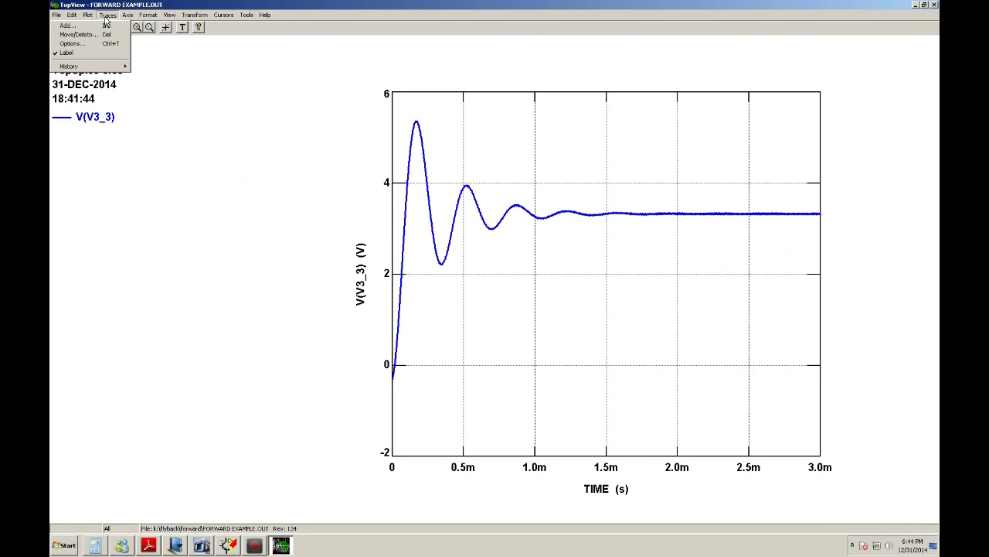
pyautogui.moveTo(93, 68)
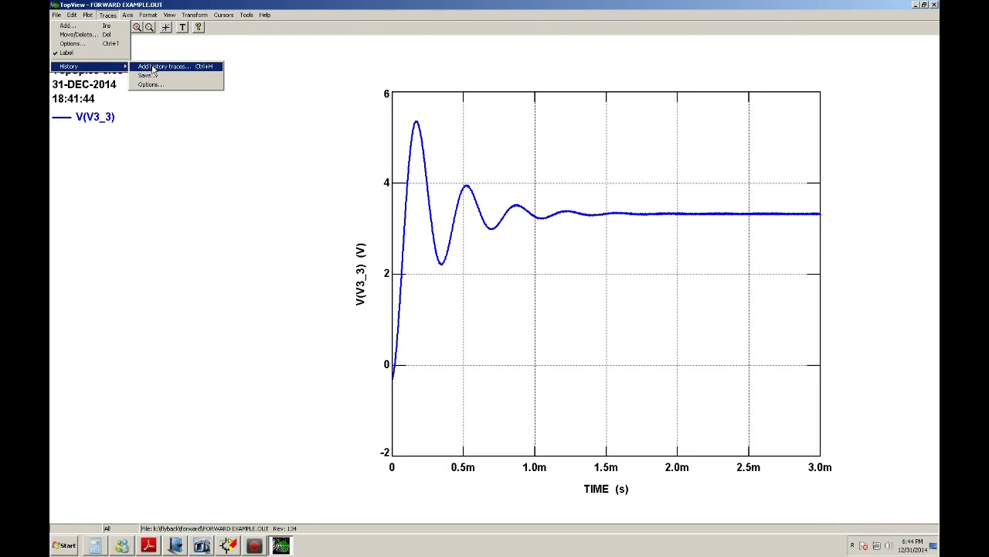
pyautogui.click(155, 74)
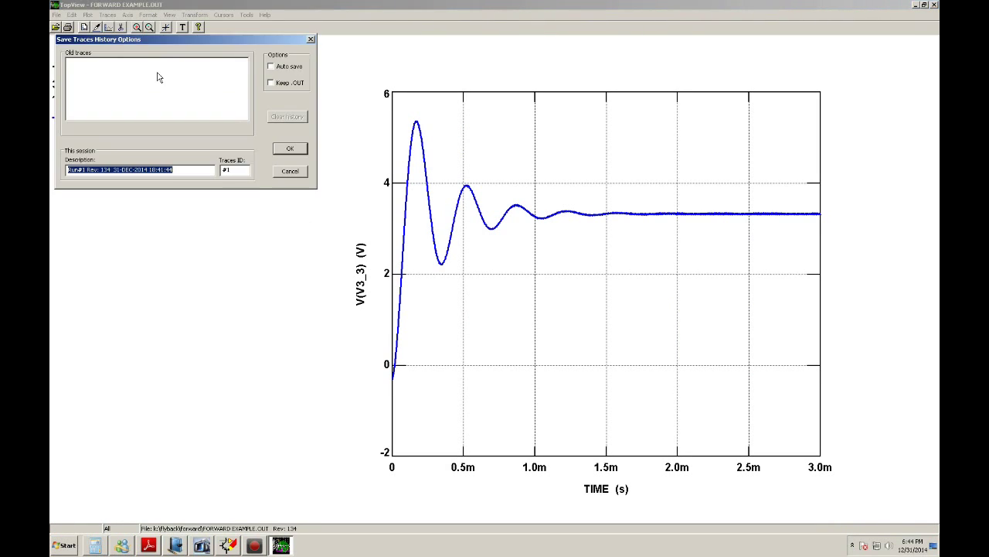
pyautogui.click(290, 148)
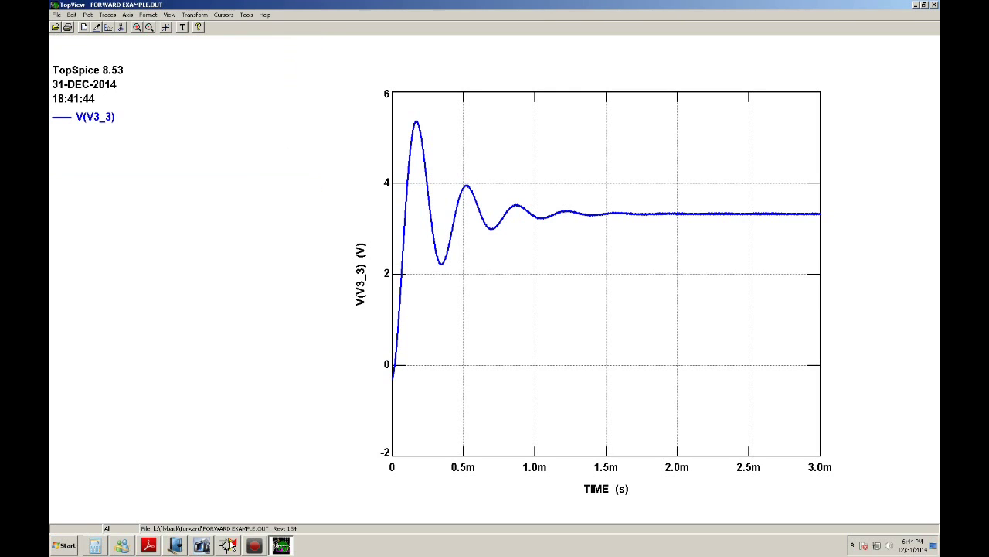
pyautogui.click(228, 545)
pyautogui.click(295, 28)
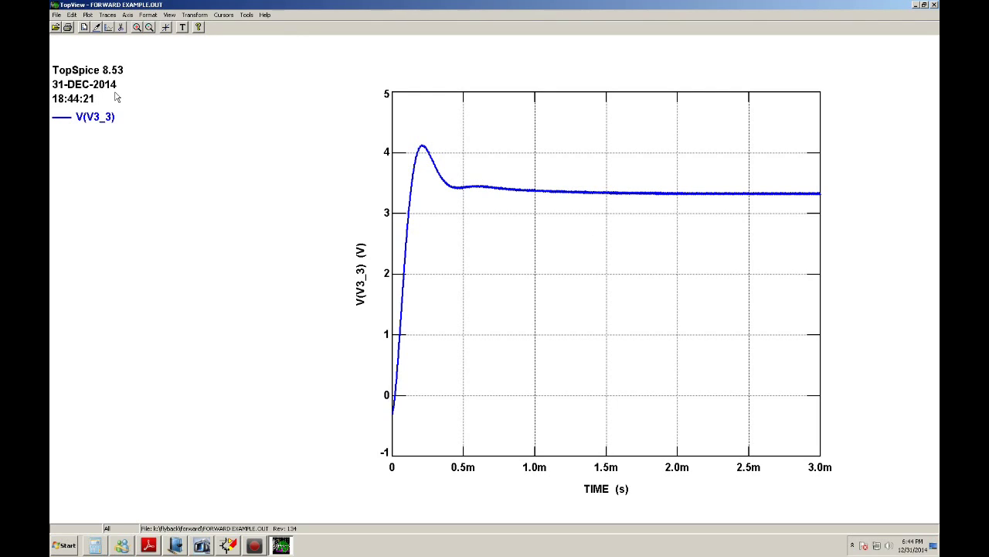
# Step: Overlay the last saved history run V(V3_3)#1 on the new damped V(V3_3) trace
pyautogui.click(107, 16)
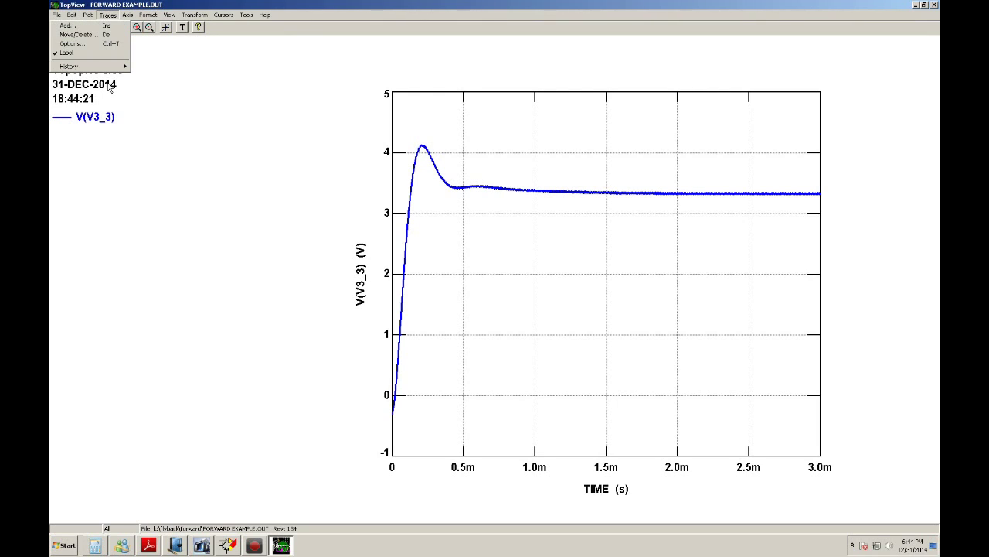
pyautogui.moveTo(96, 68)
pyautogui.click(152, 68)
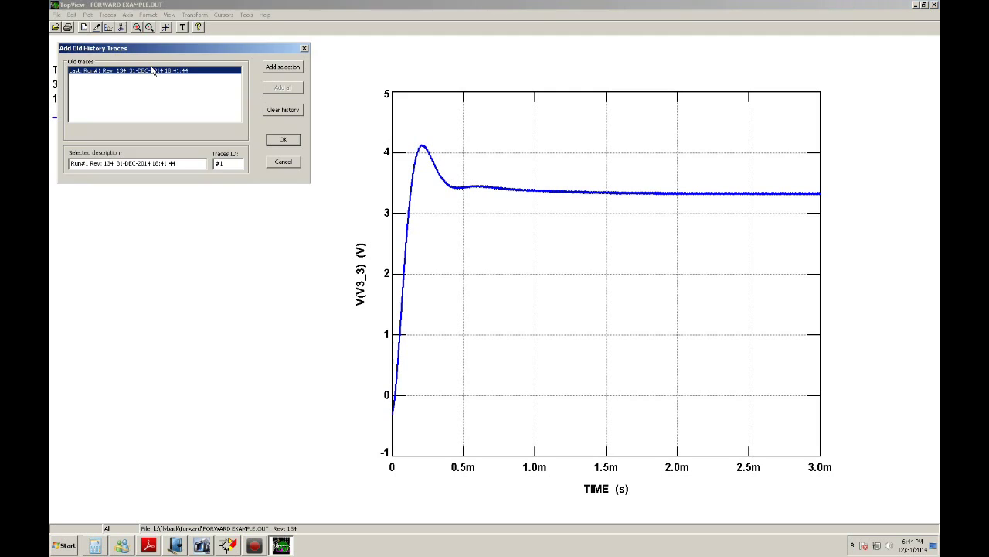
pyautogui.click(286, 74)
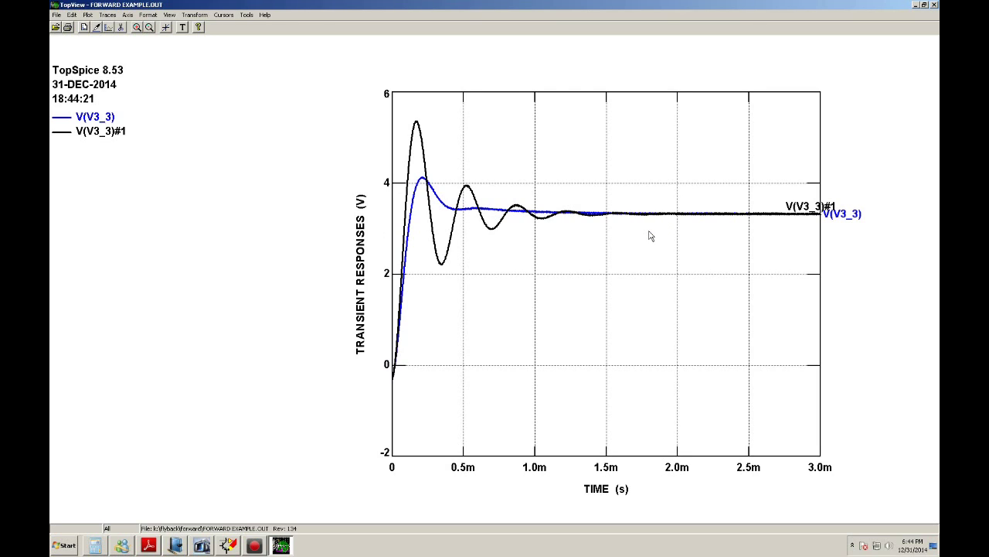
# Step: Zoom to 2.3m–2.35m and measure the ripple peak-to-trough with Y2 - Y1 delta cursors
pyautogui.moveTo(721, 210); pyautogui.dragTo(731, 221)
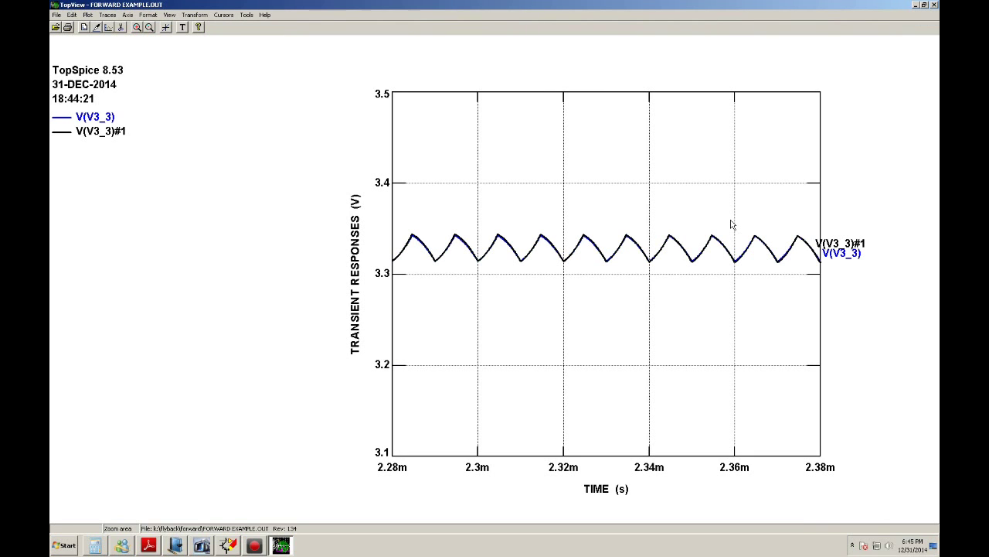
pyautogui.moveTo(481, 225); pyautogui.dragTo(663, 283)
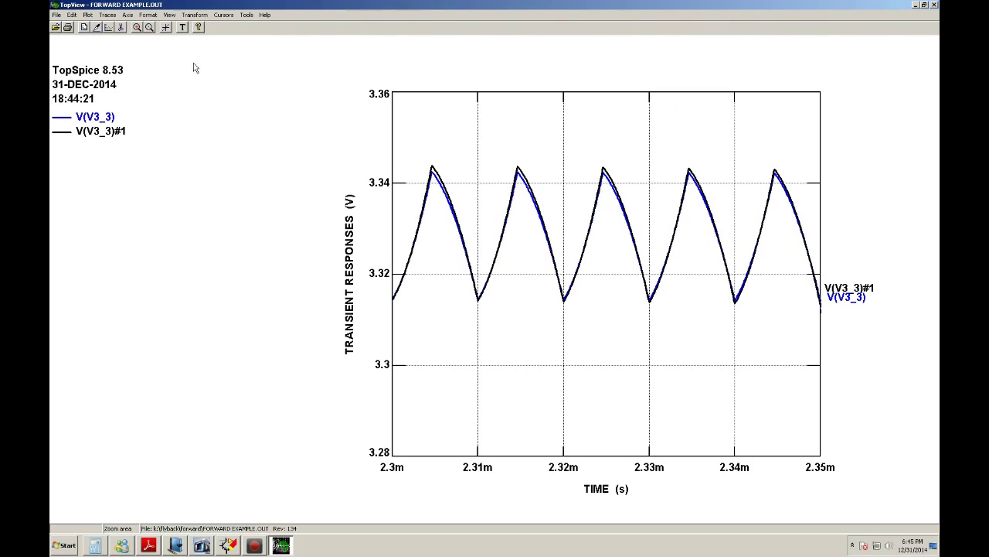
pyautogui.click(219, 18)
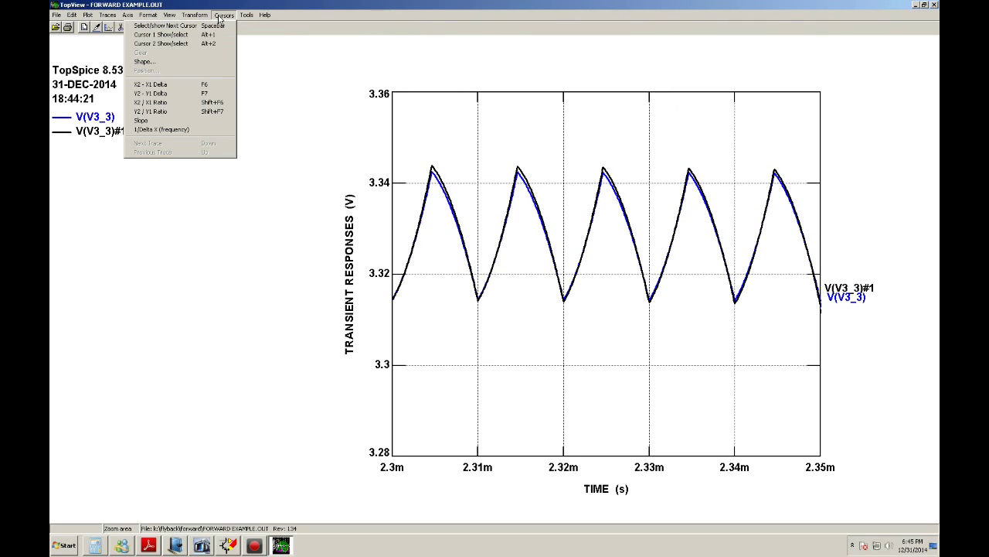
pyautogui.click(186, 93)
pyautogui.click(520, 188)
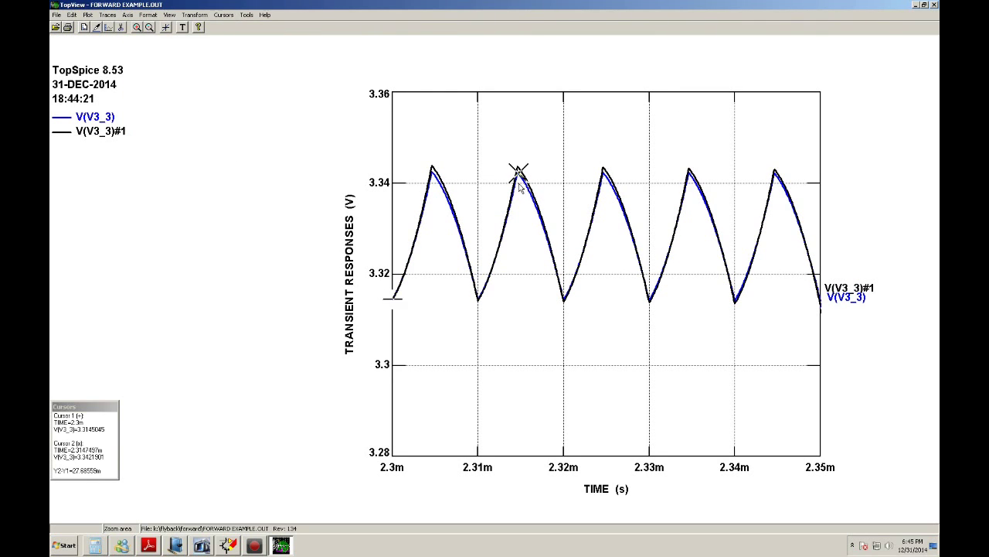
pyautogui.moveTo(556, 281); pyautogui.dragTo(564, 295)
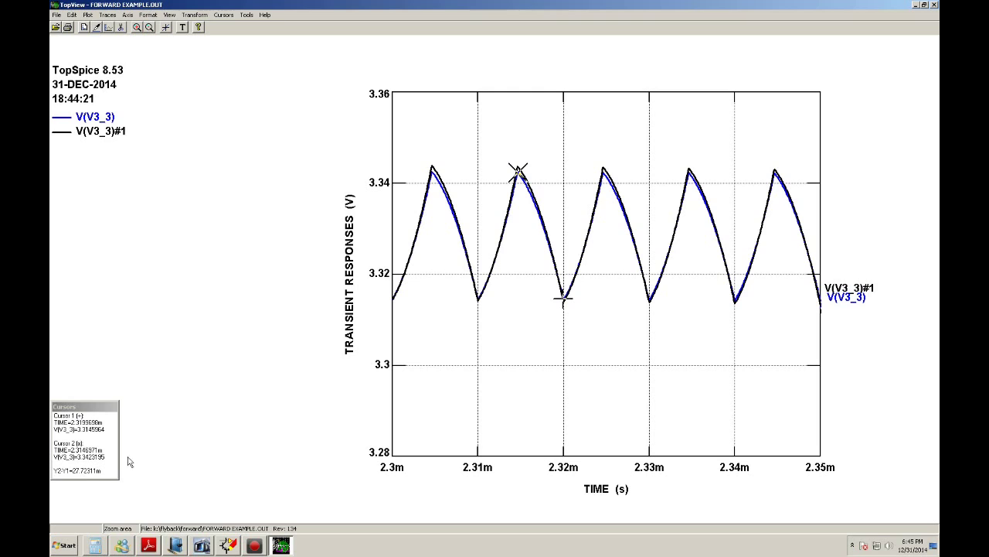
pyautogui.click(228, 544)
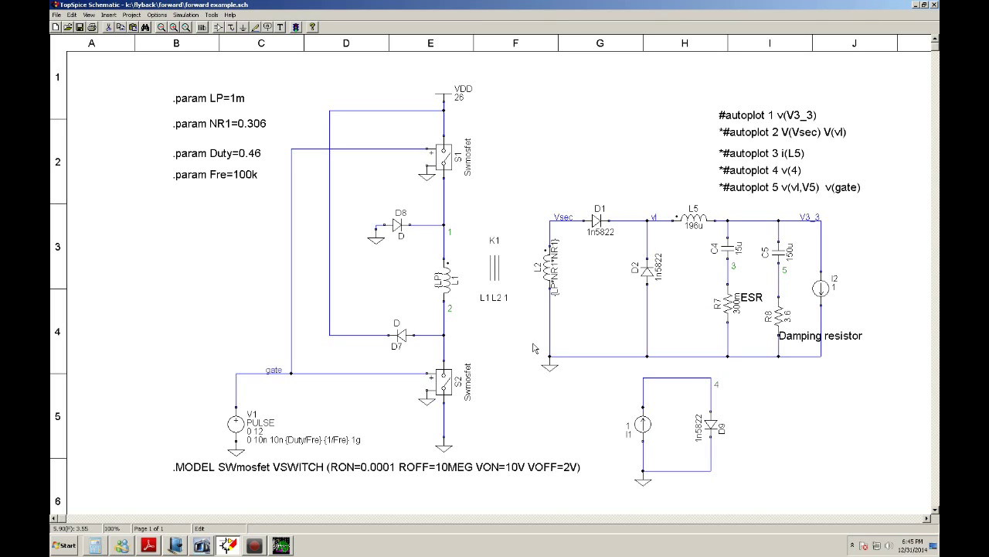
# Step: Draw a short arrow stroke left of item 2 on the Part 5 Journal checklist
pyautogui.click(176, 546)
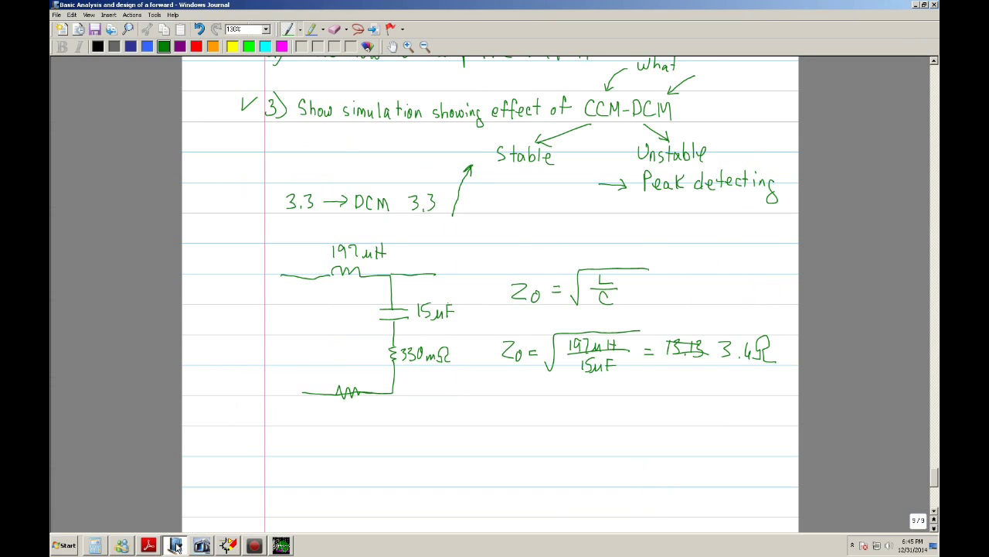
pyautogui.scroll(-1, 371, 365)
pyautogui.scroll(5, 490, 293)
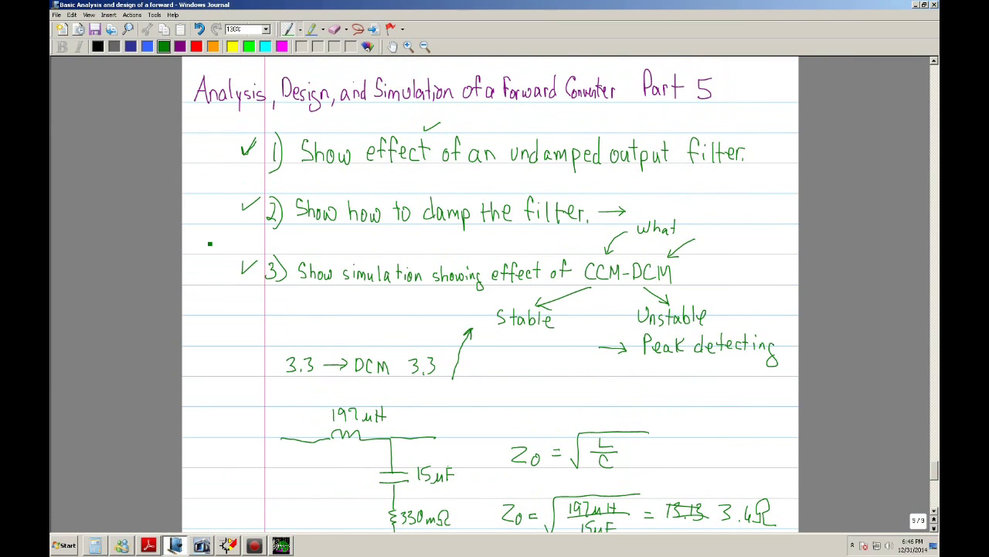
pyautogui.moveTo(214, 207); pyautogui.dragTo(230, 212)
# Step: Enable the third autoplot line by removing its leading asterisk
pyautogui.click(227, 545)
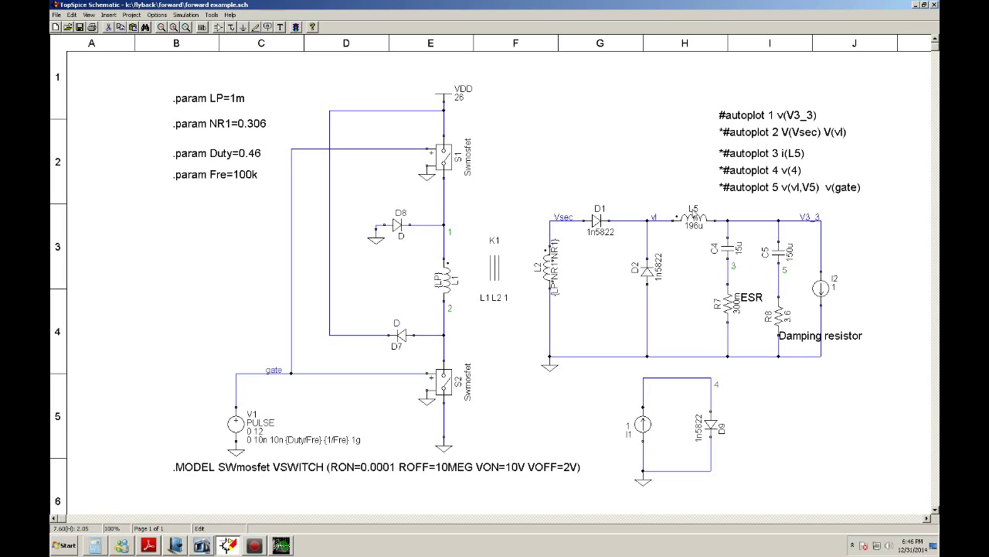
pyautogui.doubleClick(740, 157)
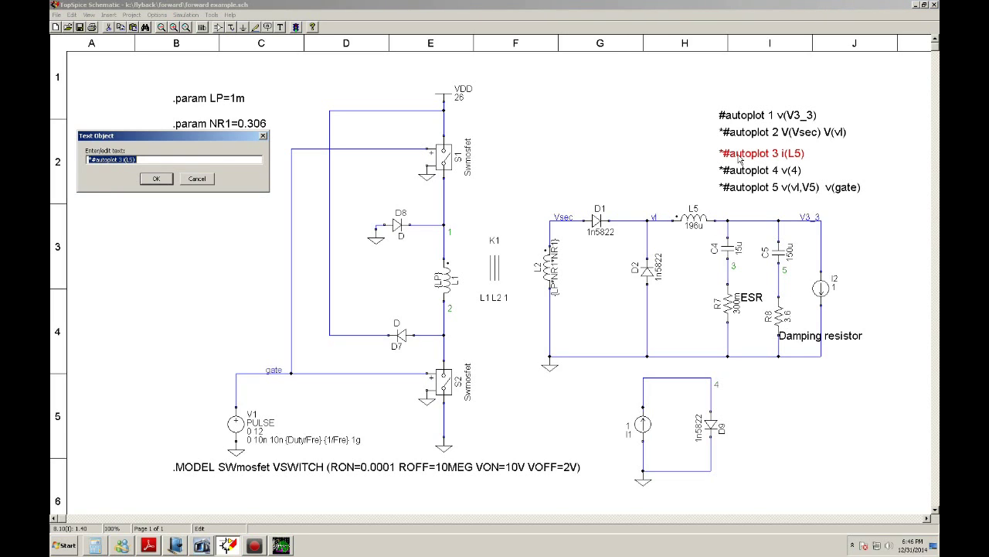
pyautogui.press('End')
pyautogui.press('Home')
pyautogui.press('Delete')
pyautogui.press('Return')
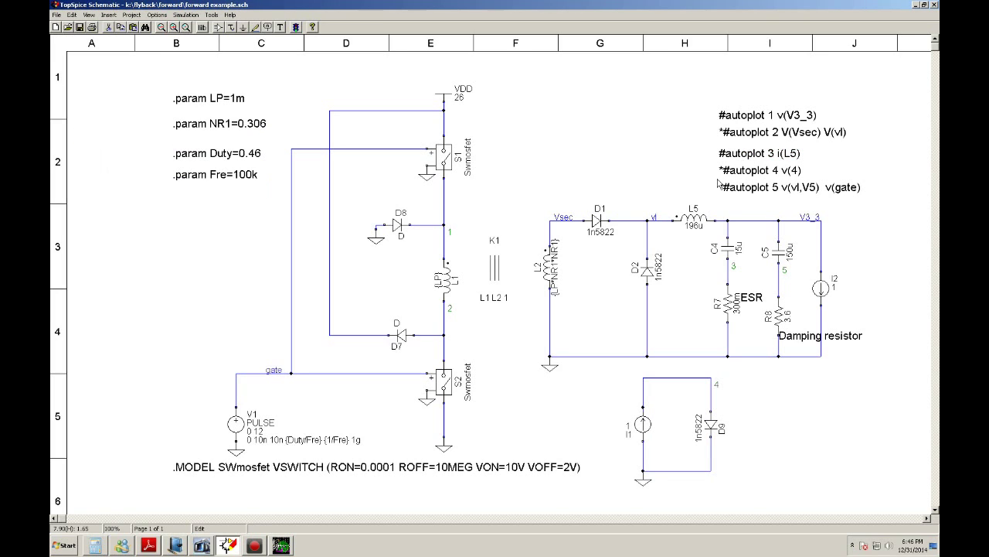
# Step: Make I2 a PWL source with list 0,1 4m,1 6m,0.1 8.1m,0.005 15m,0.005
pyautogui.doubleClick(821, 287)
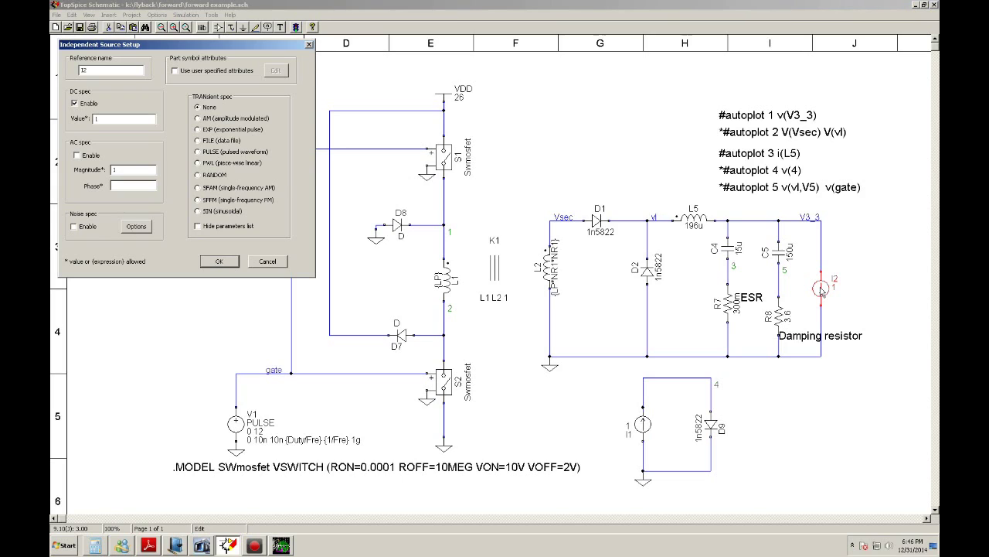
pyautogui.click(212, 166)
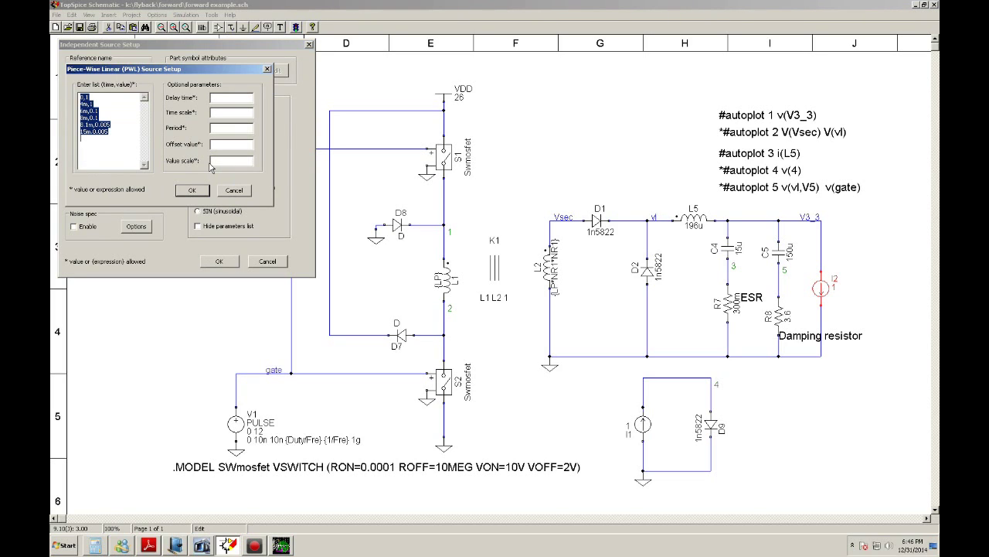
pyautogui.click(196, 192)
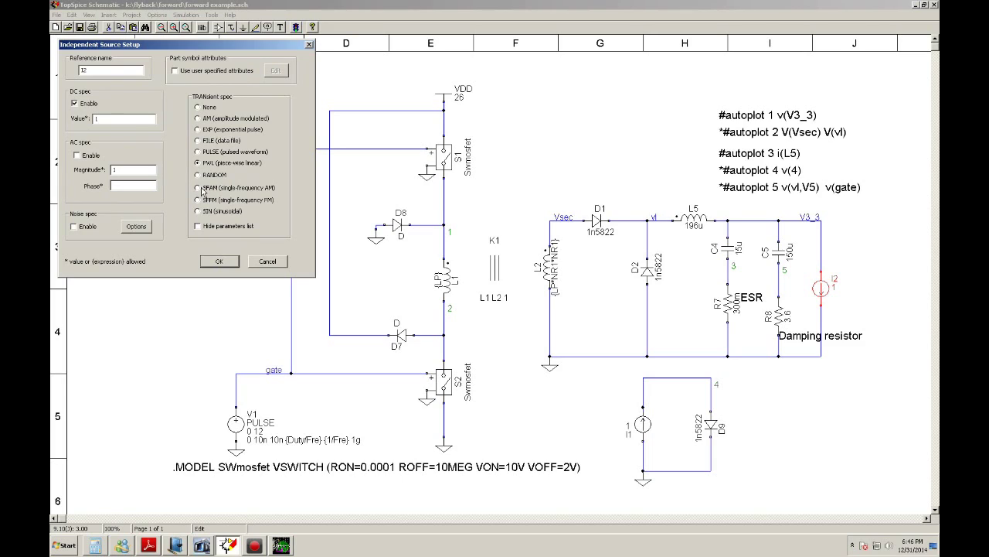
pyautogui.click(214, 163)
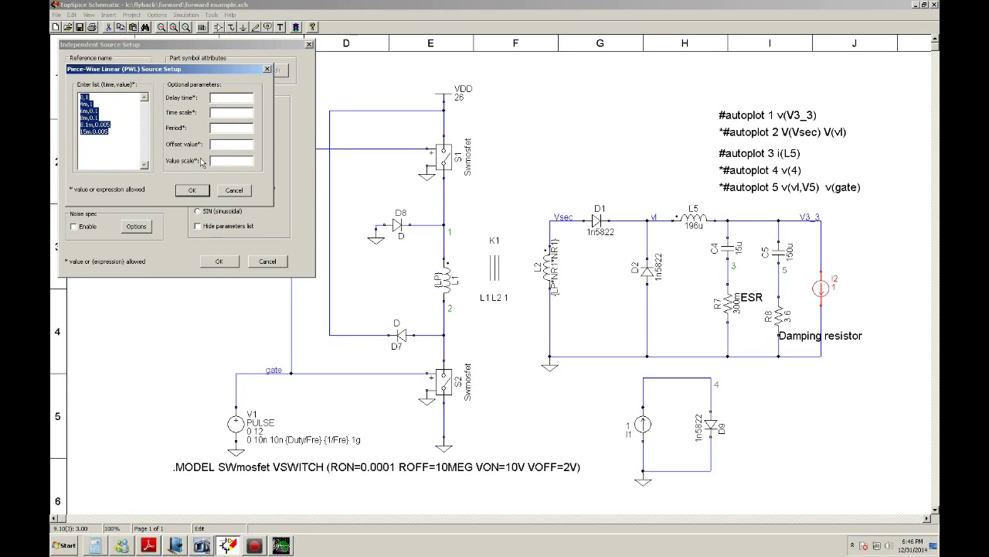
pyautogui.click(129, 112)
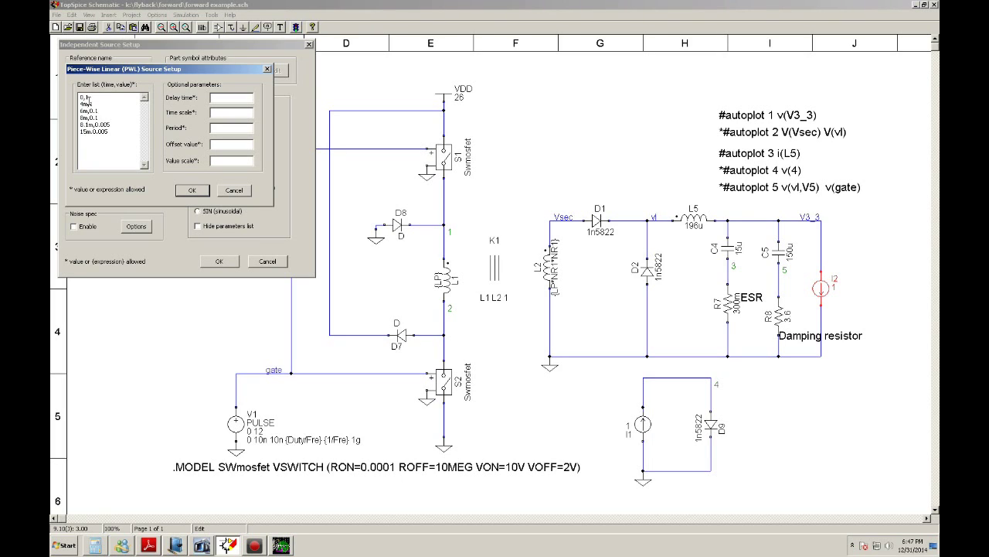
pyautogui.click(193, 191)
pyautogui.click(222, 263)
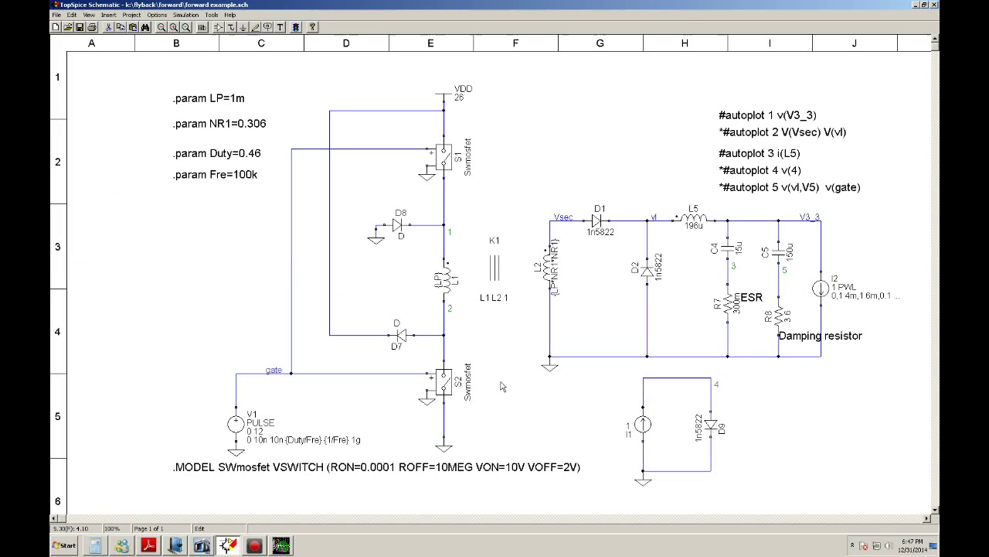
# Step: Set the Transient Analysis stop time to 15m in Simulation Setup and run the simulation
pyautogui.click(185, 14)
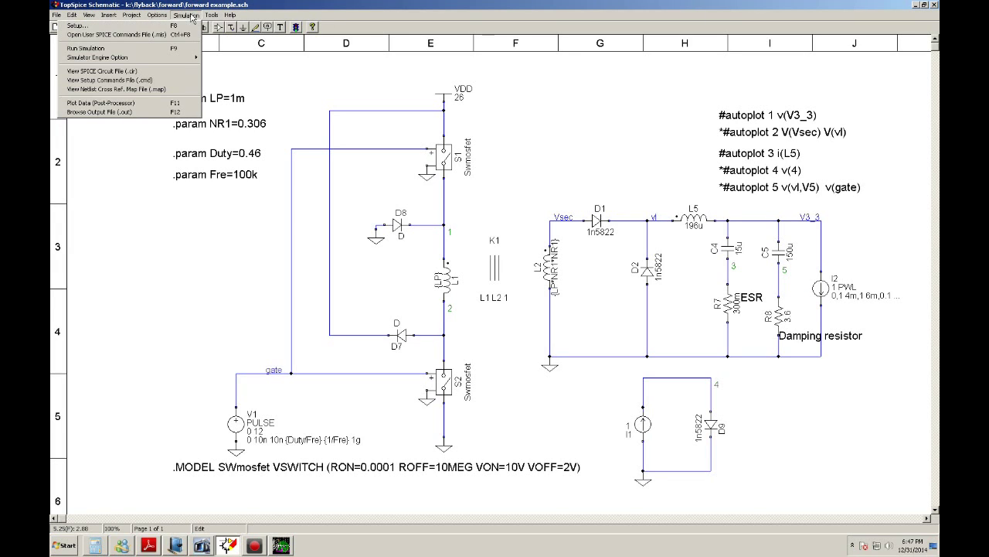
pyautogui.click(170, 26)
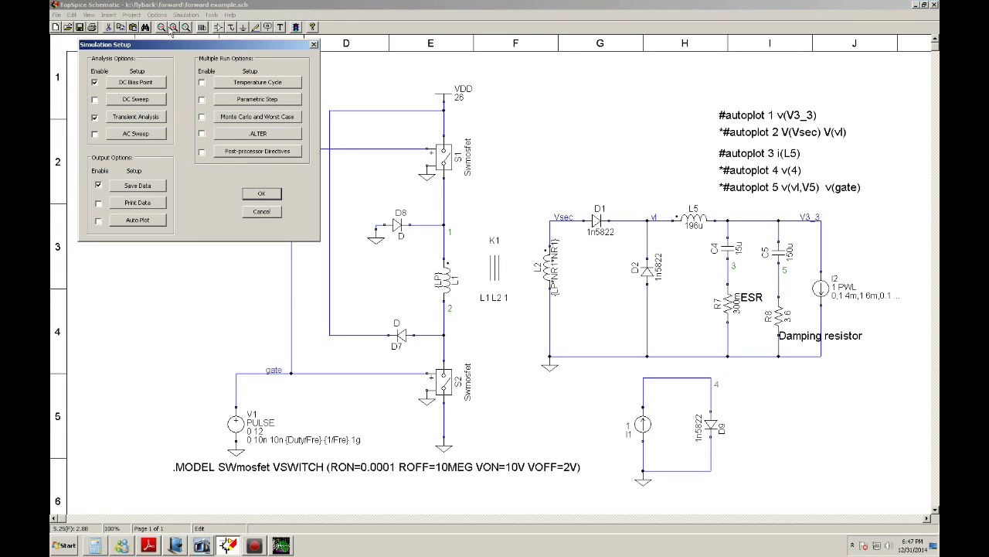
pyautogui.click(139, 117)
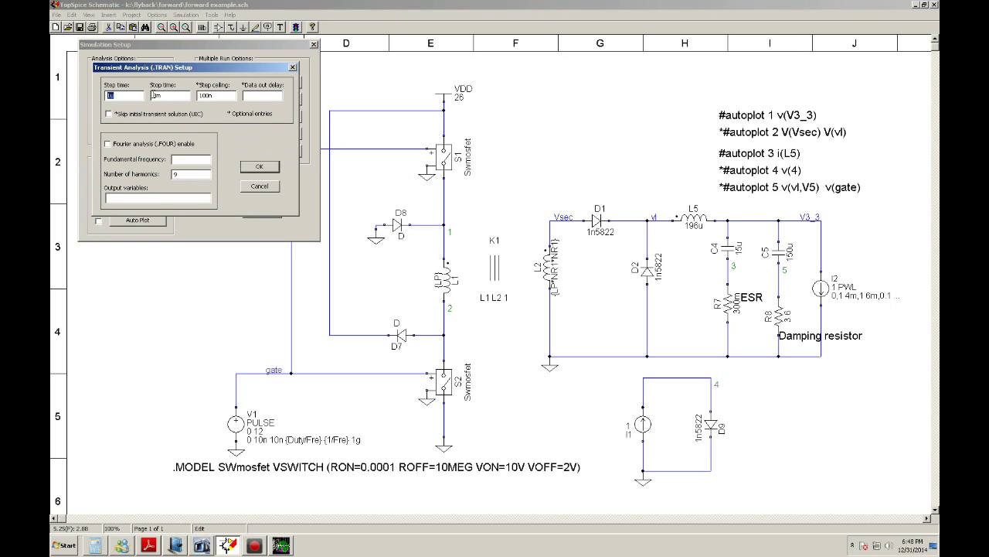
pyautogui.write('15')
pyautogui.click(267, 165)
pyautogui.click(264, 194)
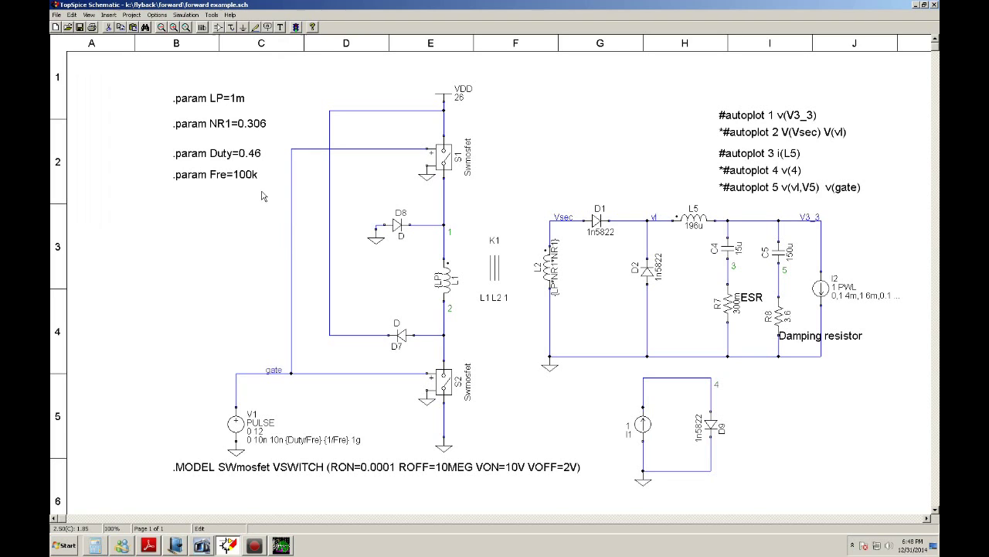
pyautogui.click(296, 28)
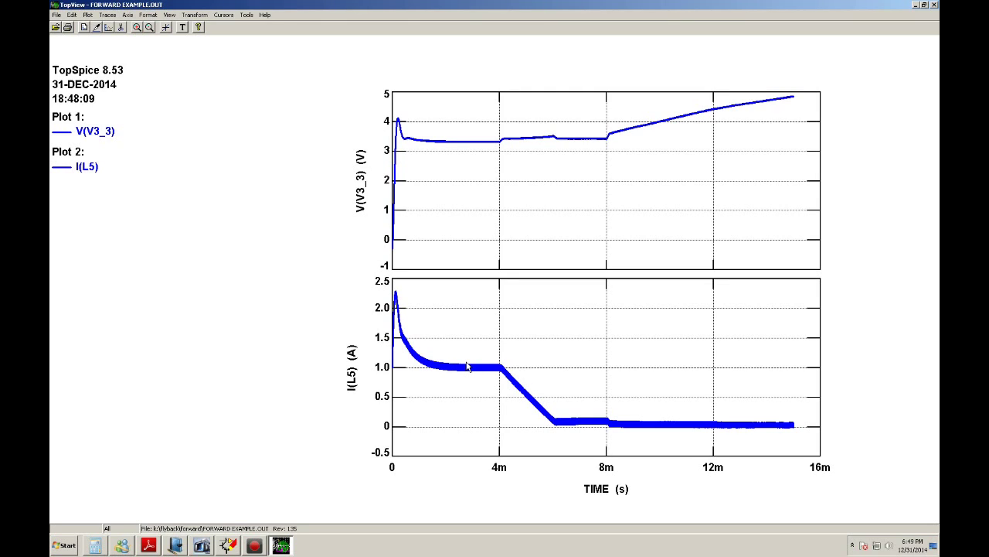
pyautogui.moveTo(469, 356); pyautogui.dragTo(489, 387)
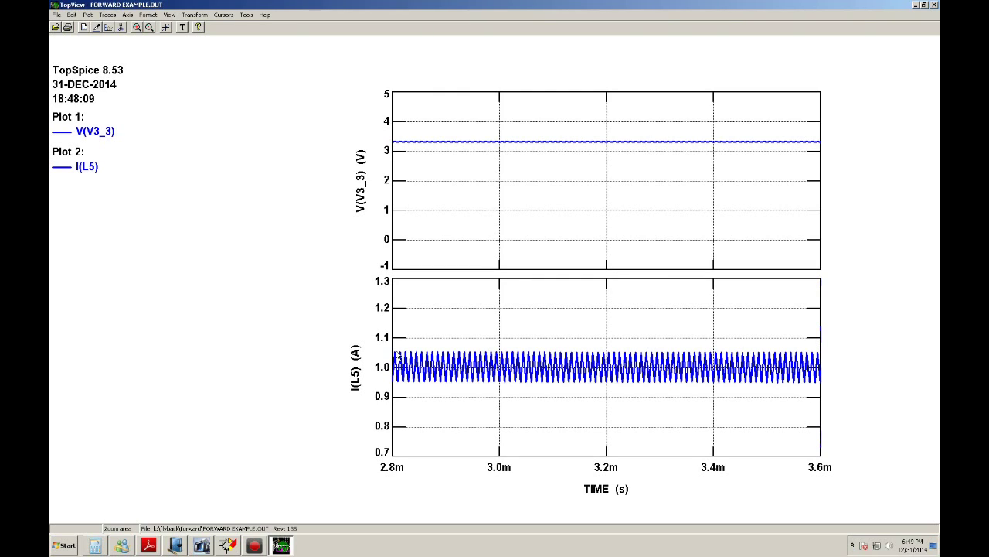
pyautogui.rightClick(460, 387)
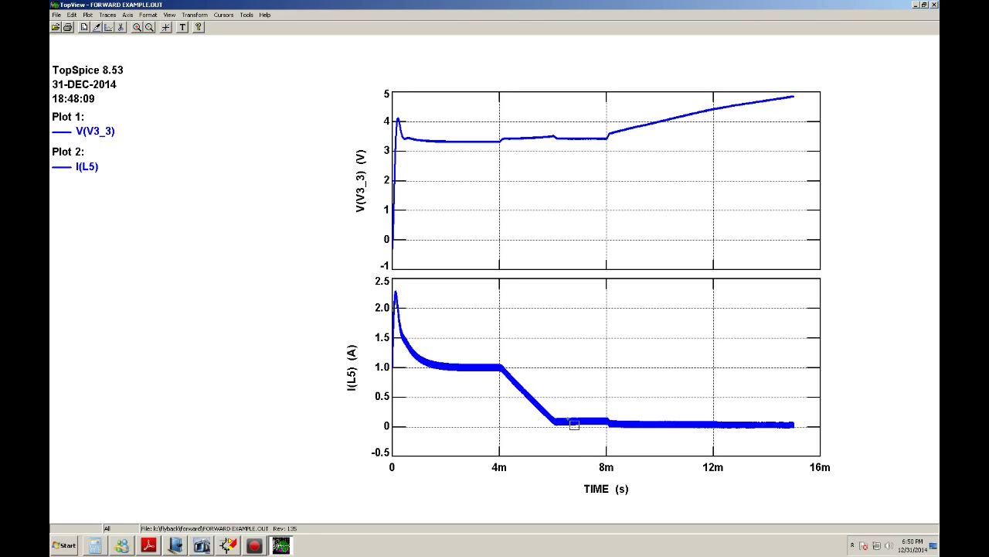
pyautogui.moveTo(553, 415)
pyautogui.mouseDown()
pyautogui.moveTo(580, 435)
pyautogui.moveTo(611, 437)
pyautogui.mouseUp()
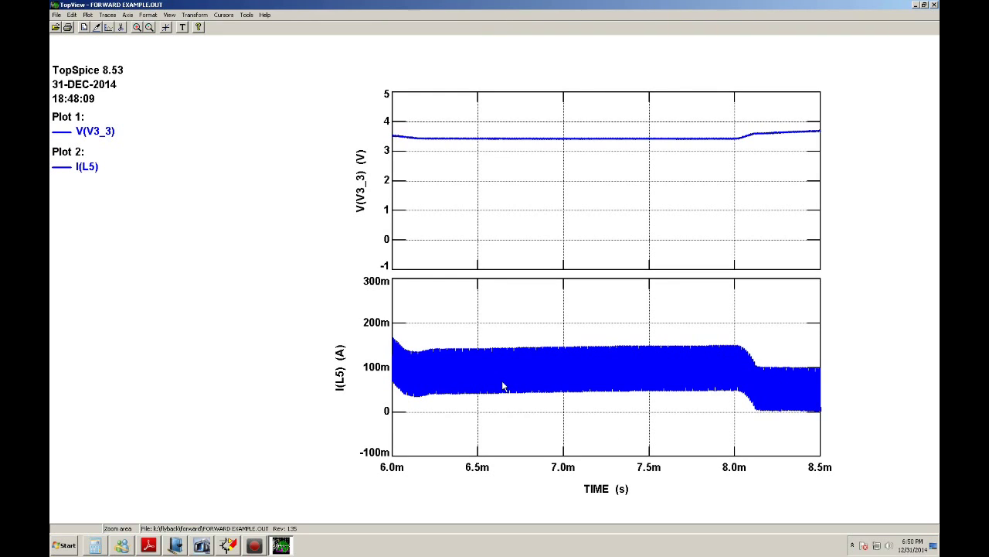
pyautogui.moveTo(548, 334); pyautogui.dragTo(574, 407)
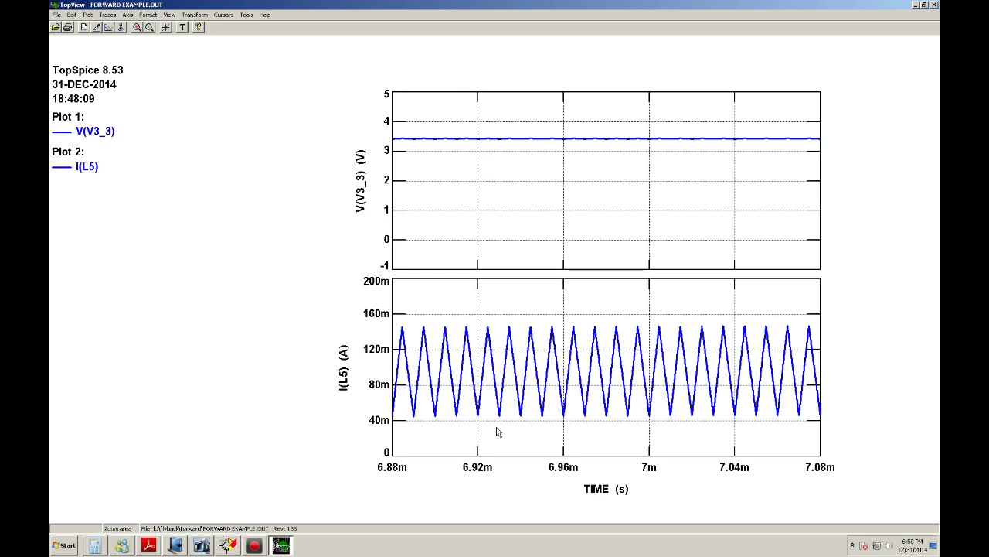
pyautogui.rightClick(497, 430)
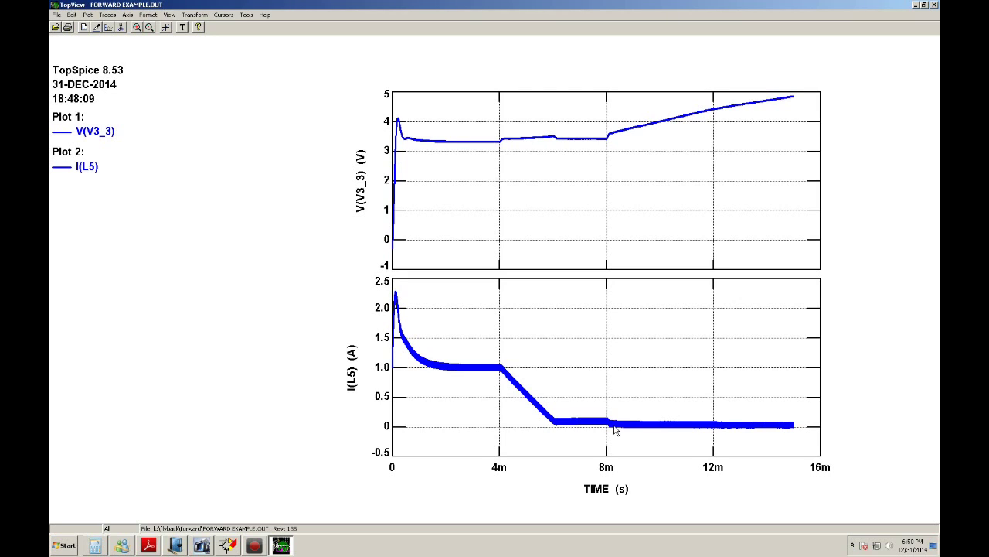
pyautogui.moveTo(606, 412); pyautogui.dragTo(623, 438)
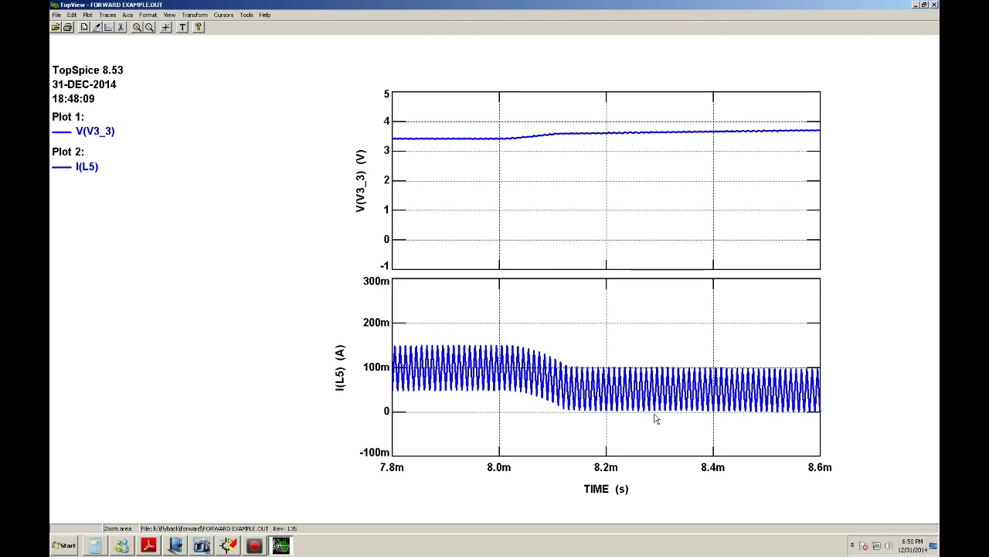
pyautogui.click(165, 27)
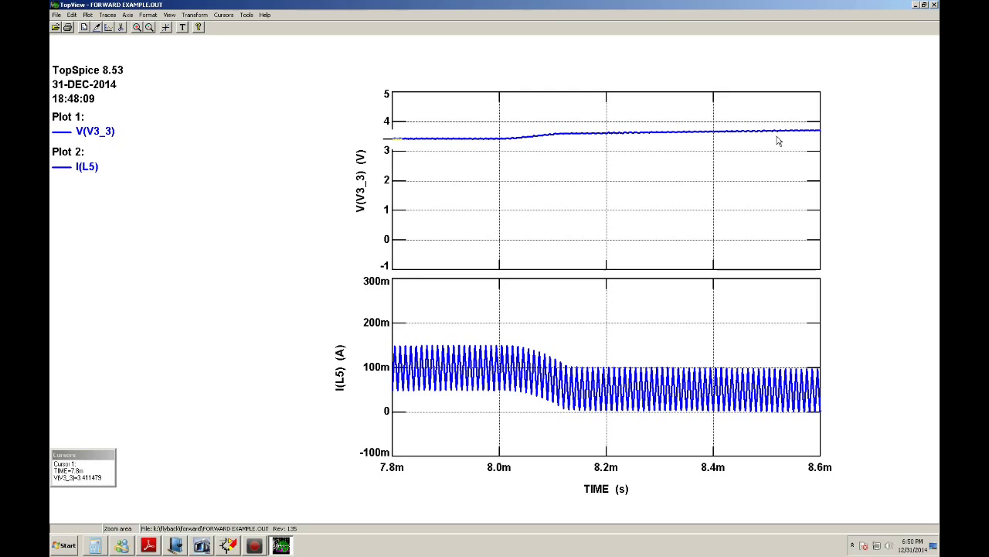
pyautogui.press('Home')
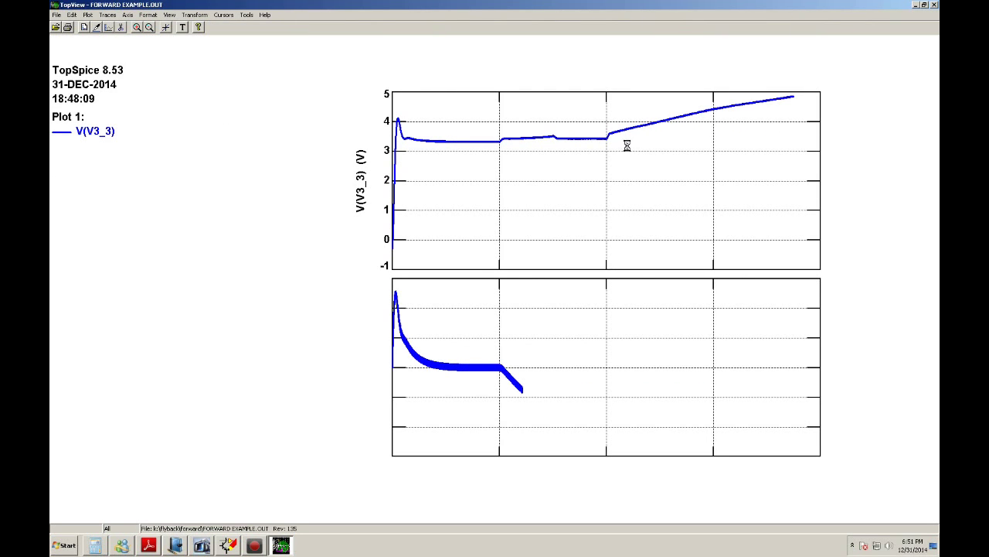
# Step: Label the flat 1 A section CCM and the 6m–8m section Boundary on the I(L5) plot
pyautogui.click(182, 28)
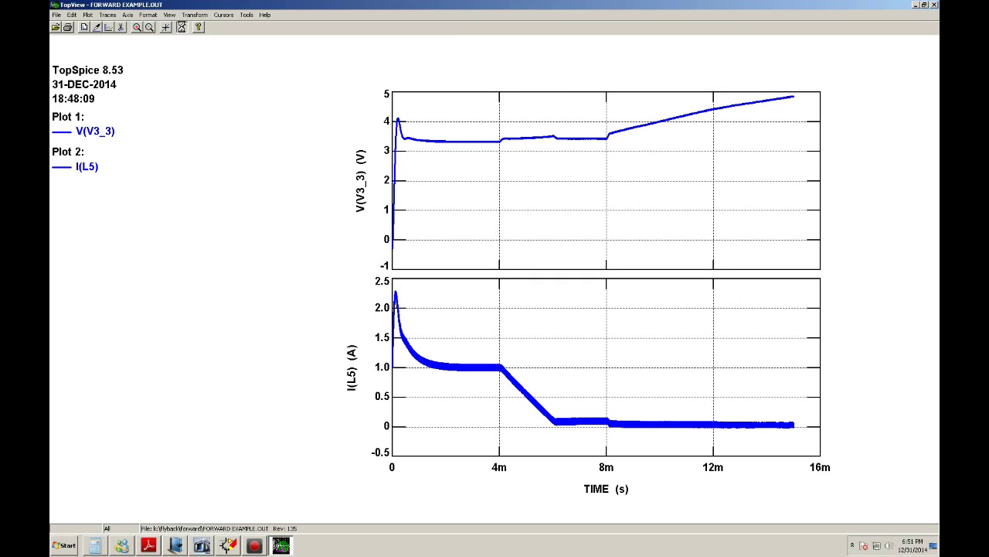
pyautogui.click(466, 360)
pyautogui.write('CCM')
pyautogui.press('Return')
pyautogui.click(566, 409)
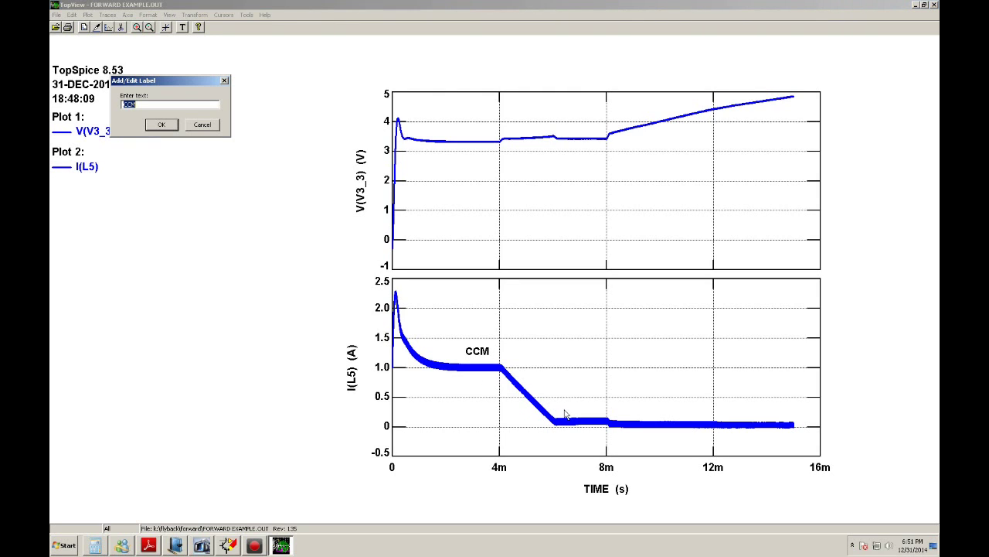
pyautogui.write('Boundary')
pyautogui.press('Return')
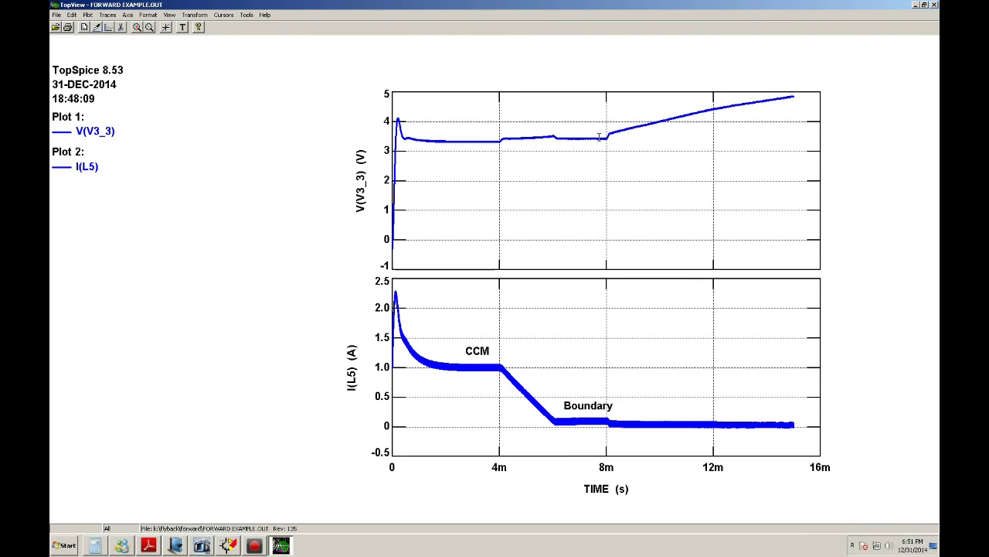
# Step: Label the near-zero section after 8m DCM and toggle the measurement cursors
pyautogui.click(666, 416)
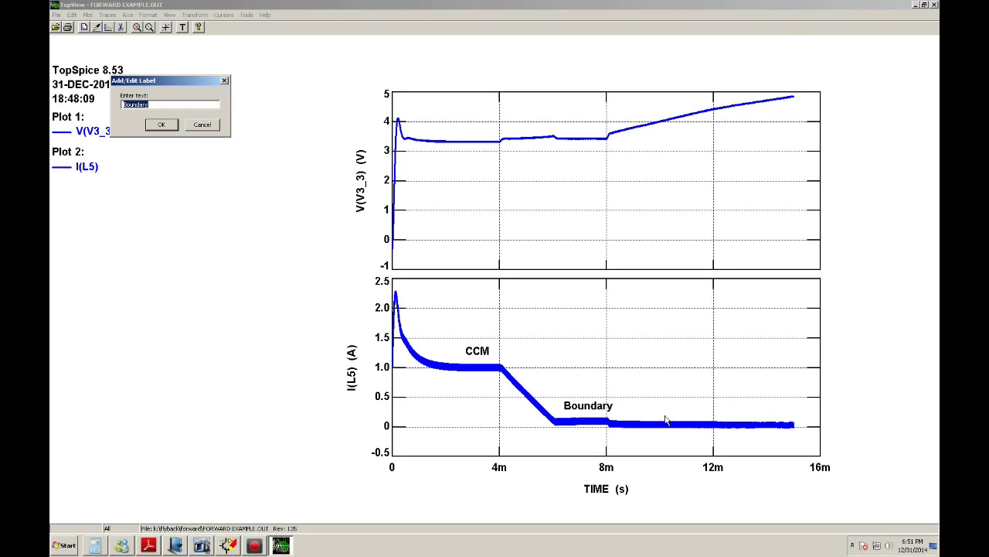
pyautogui.write('D')
pyautogui.write('CM')
pyautogui.press('Return')
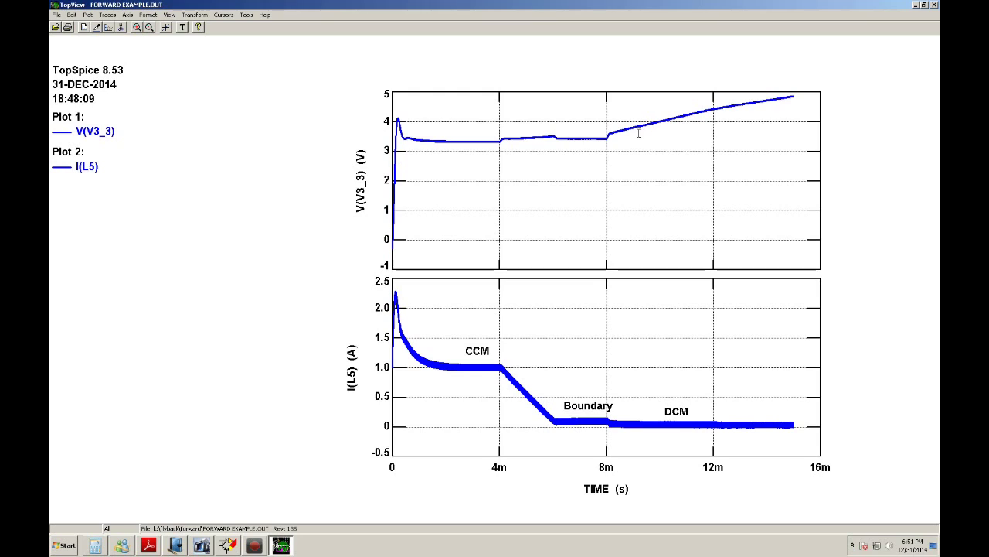
pyautogui.click(167, 29)
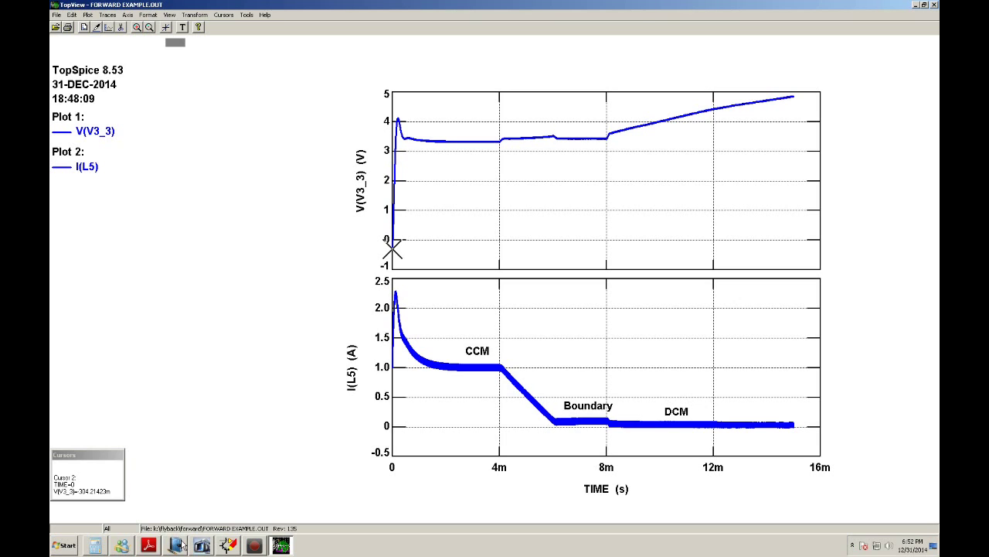
pyautogui.click(226, 545)
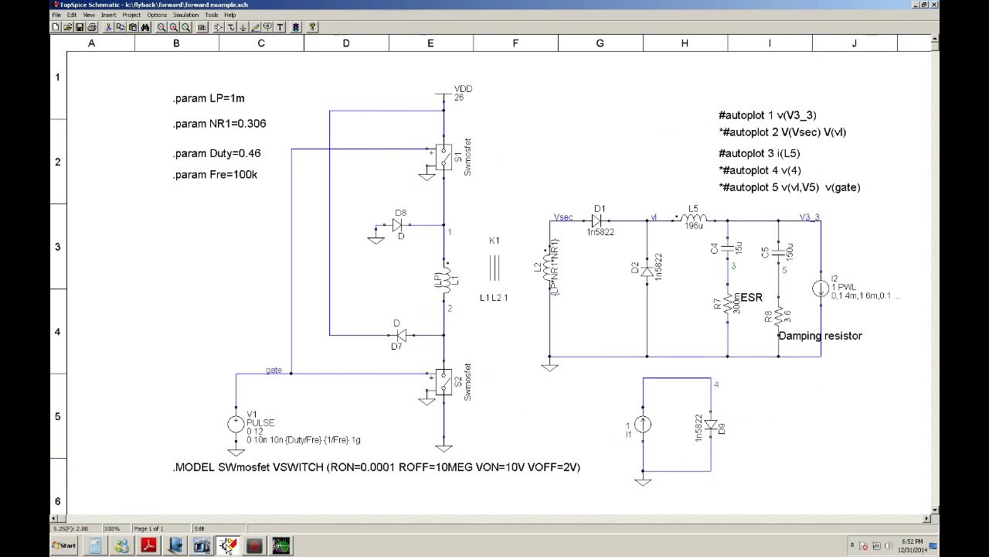
# Step: Scroll through the Part 5 Journal notes and back up to the page title
pyautogui.click(176, 546)
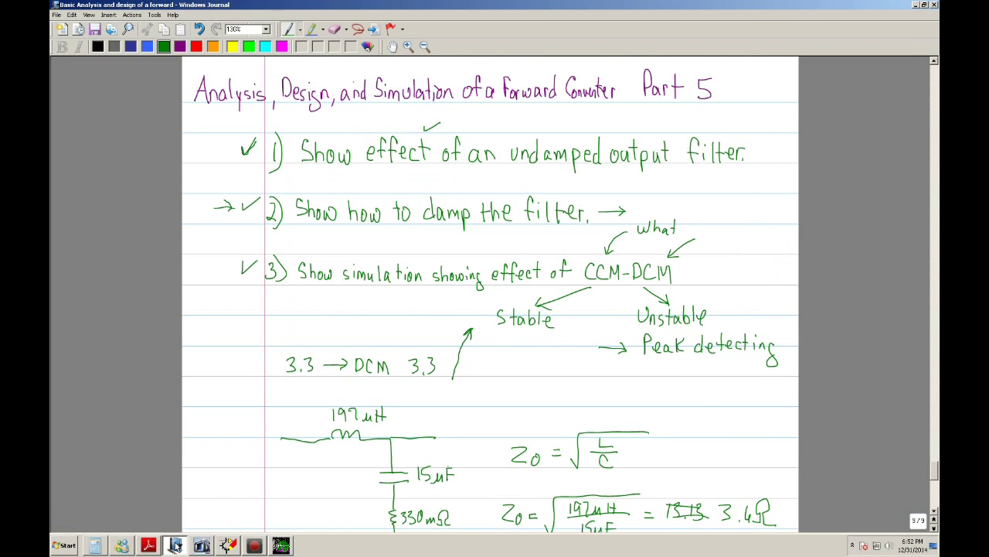
pyautogui.scroll(-7, 356, 389)
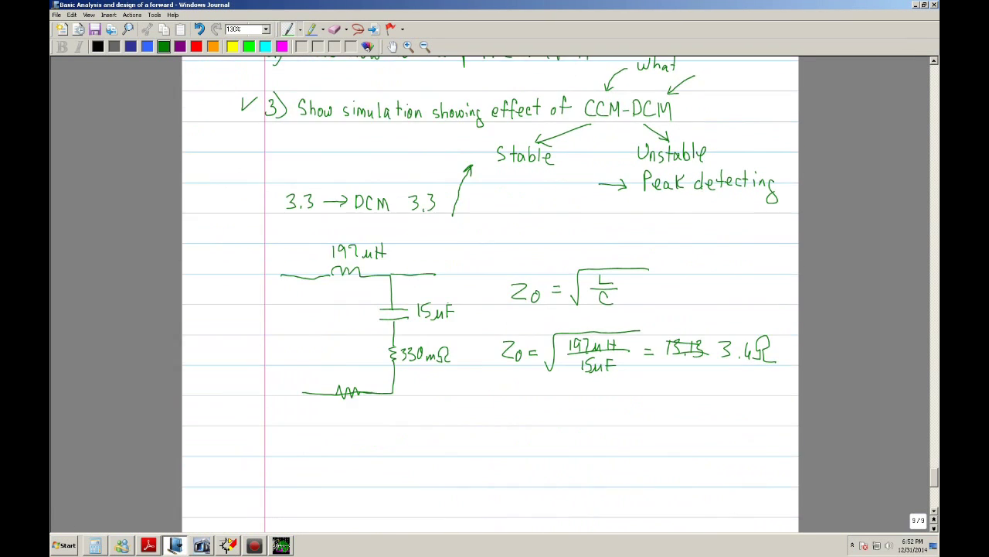
pyautogui.scroll(3, 357, 388)
pyautogui.scroll(5, 490, 294)
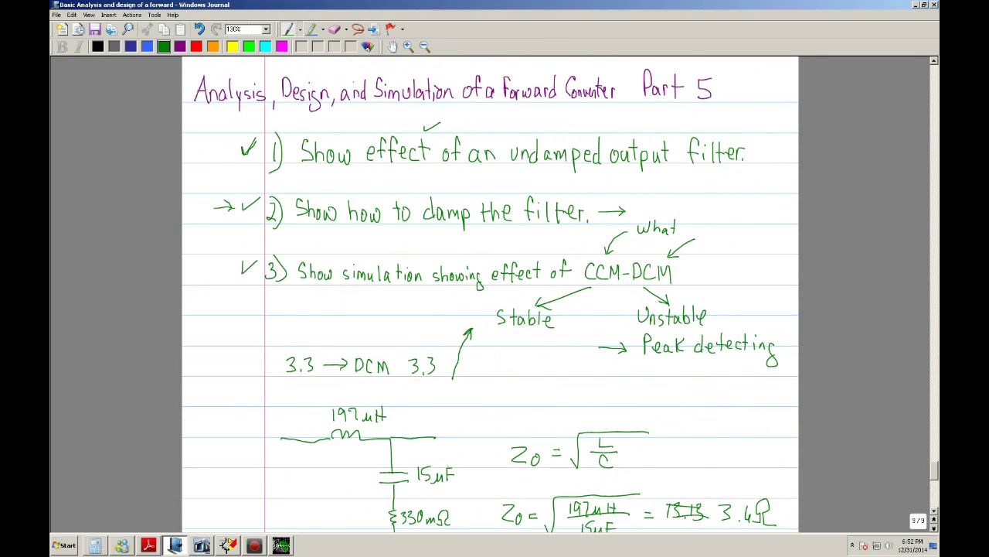